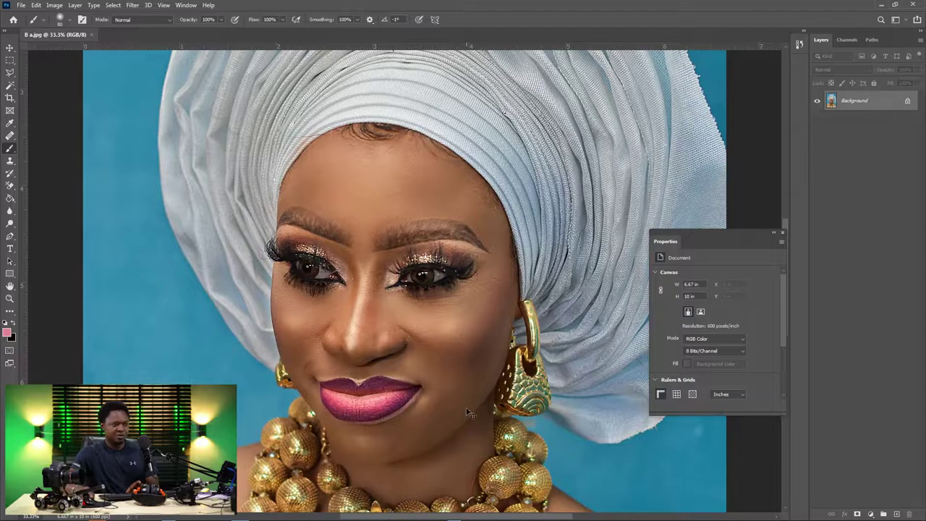
# Examine the portrait's face, earring, bead necklace and pendant up close before sharpening
pyautogui.hotkey('ctrl', '+')
pyautogui.moveTo(438, 393); pyautogui.dragTo(400, 171)
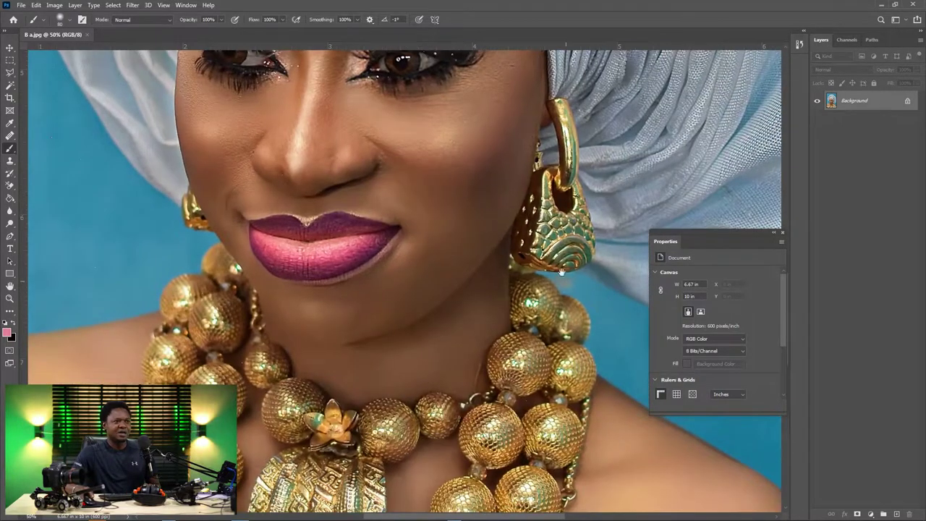
pyautogui.moveTo(563, 280); pyautogui.dragTo(547, 136)
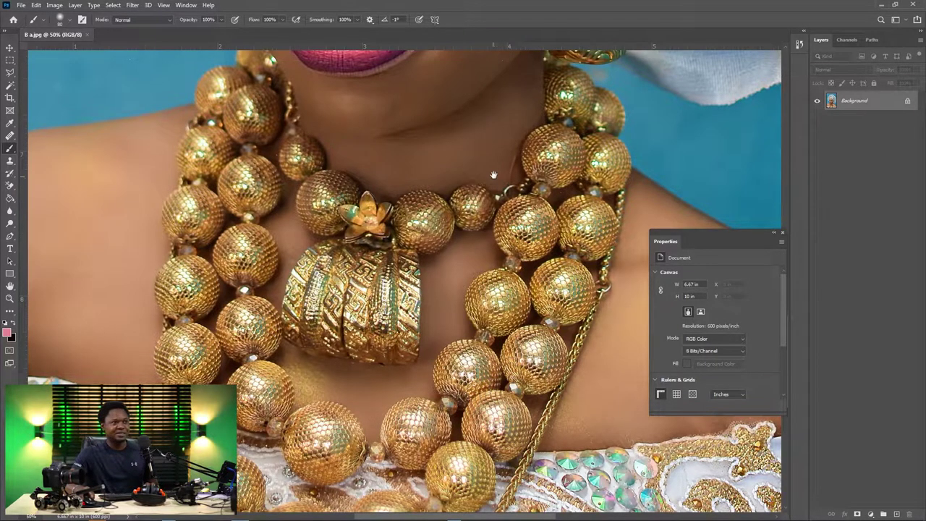
pyautogui.scroll(3, 493, 174)
pyautogui.scroll(-2, 537, 316)
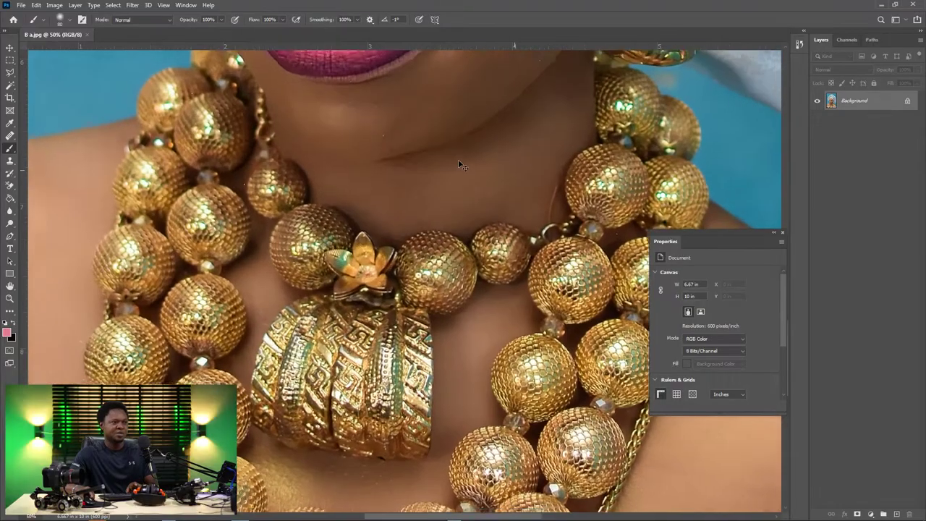
pyautogui.scroll(2, 458, 159)
pyautogui.scroll(-2, 456, 161)
pyautogui.hotkey('ctrl', '-')
pyautogui.moveTo(456, 157); pyautogui.dragTo(457, 429)
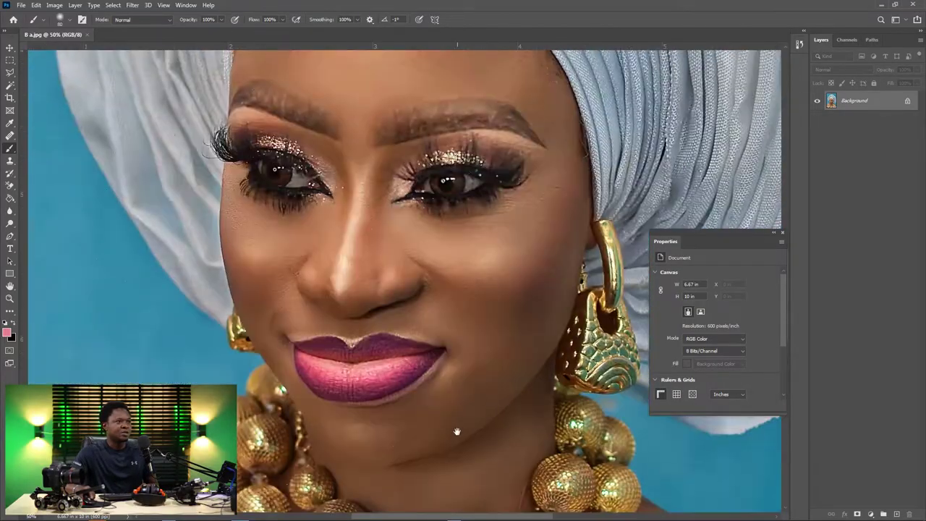
pyautogui.moveTo(523, 417); pyautogui.dragTo(417, 274)
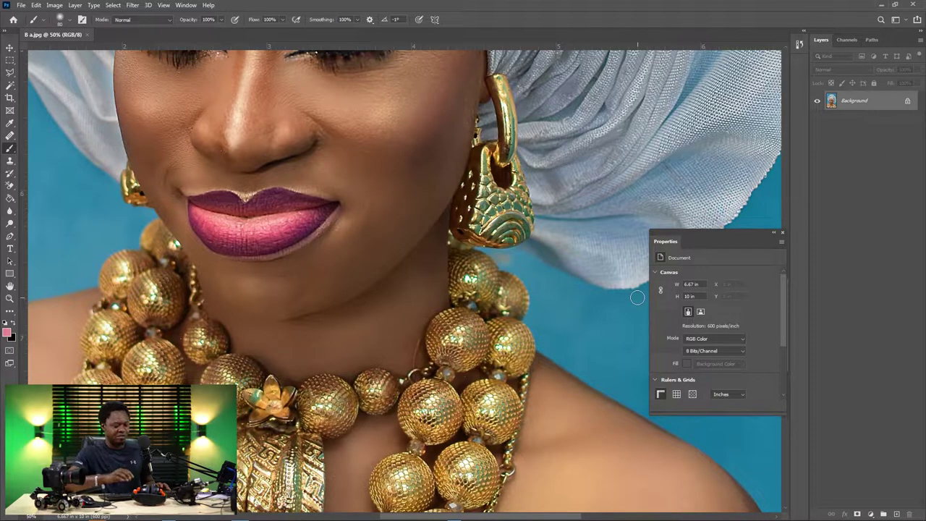
# Duplicate the Background layer and move the floating Properties panel away from the earring
pyautogui.hotkey('ctrl', 'j')
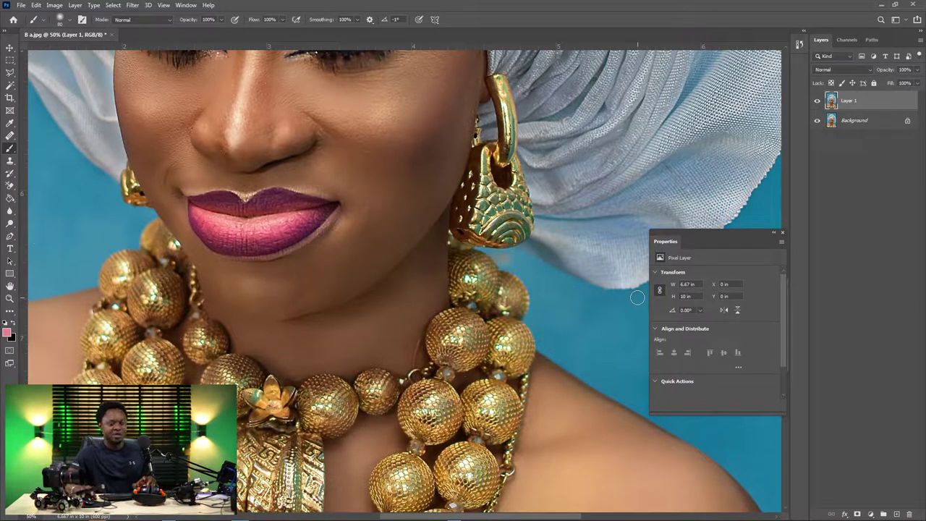
pyautogui.hotkey('ctrl', '+')
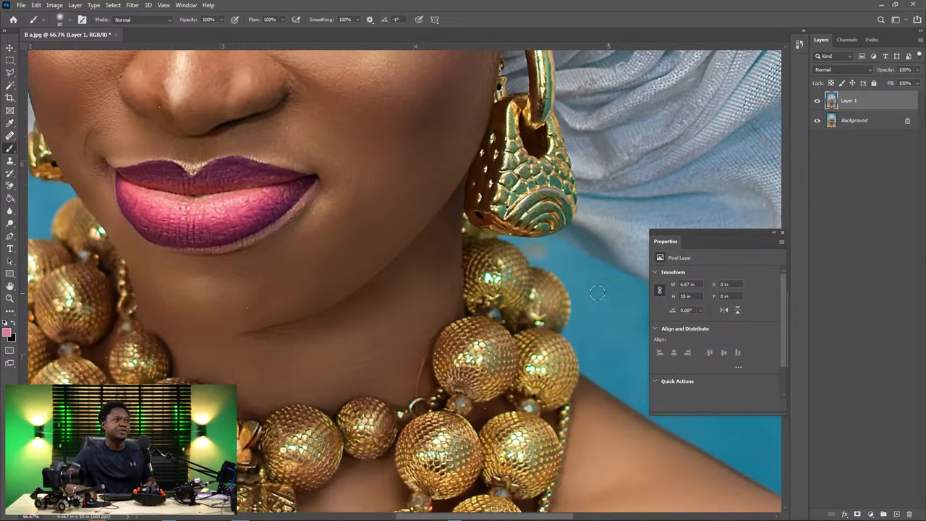
pyautogui.moveTo(471, 193); pyautogui.dragTo(475, 372)
pyautogui.moveTo(470, 221); pyautogui.dragTo(554, 140)
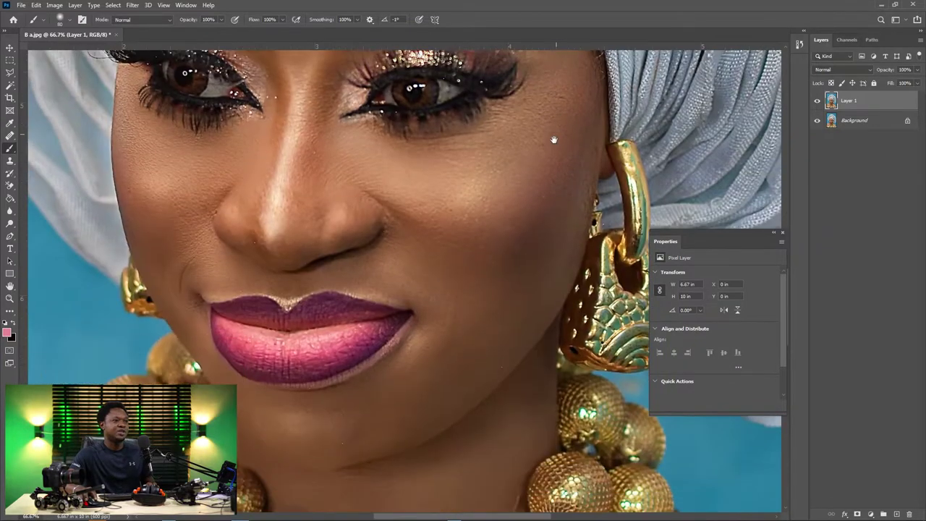
pyautogui.moveTo(500, 338); pyautogui.dragTo(497, 254)
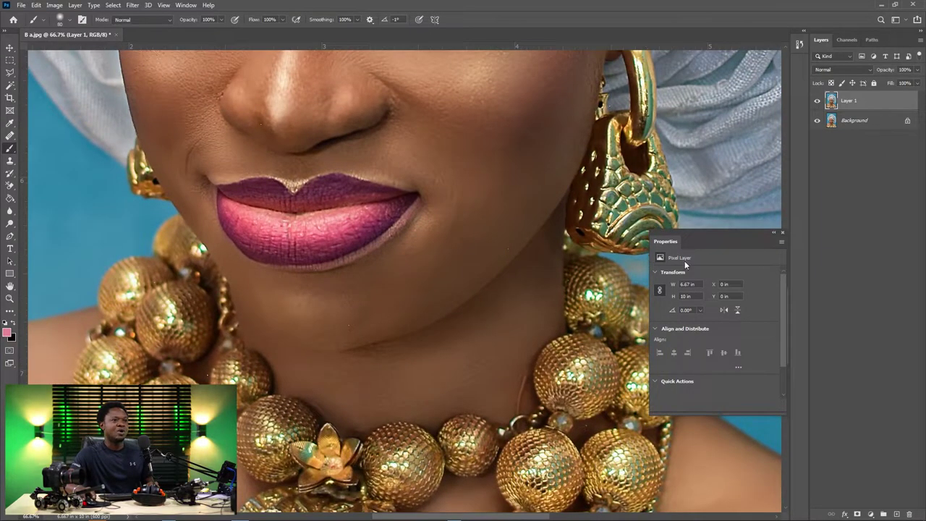
pyautogui.moveTo(723, 237); pyautogui.dragTo(772, 263)
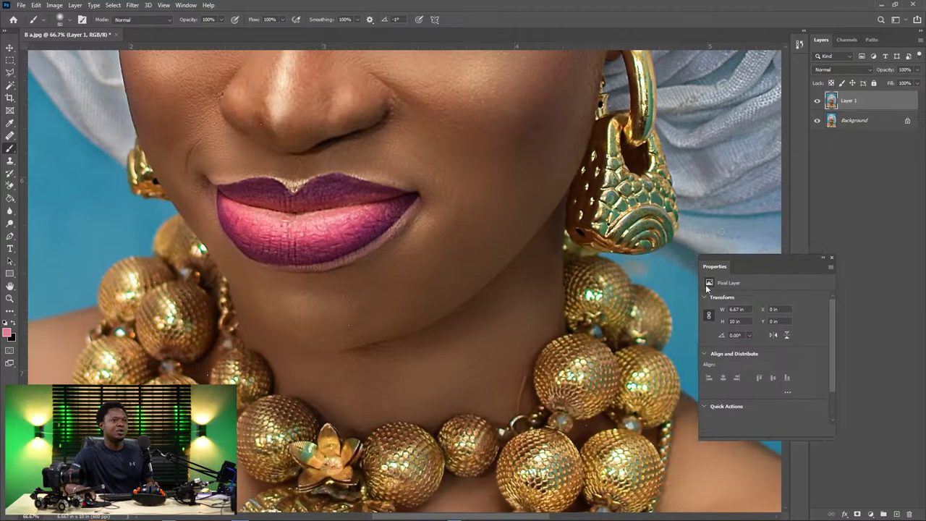
# Convert the duplicated layer to a smart object for smart filters
pyautogui.click(134, 6)
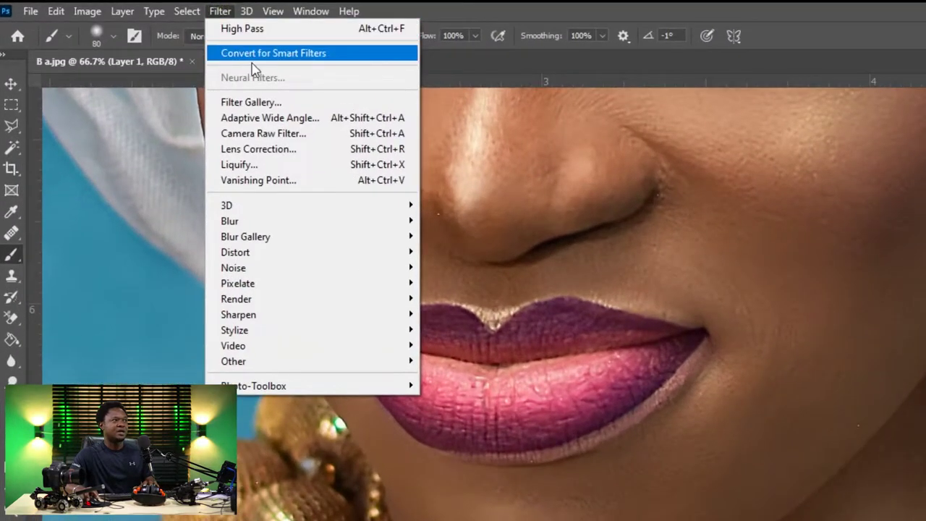
pyautogui.click(301, 53)
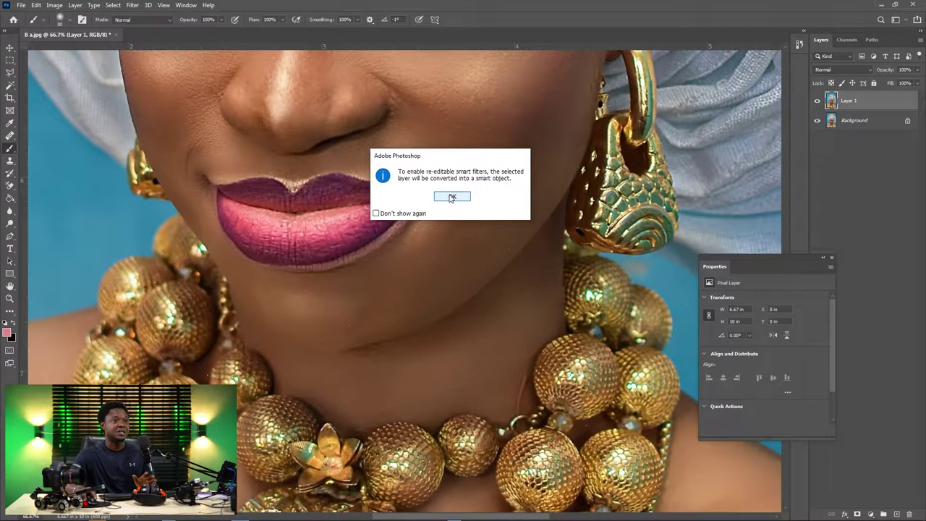
pyautogui.click(764, 337)
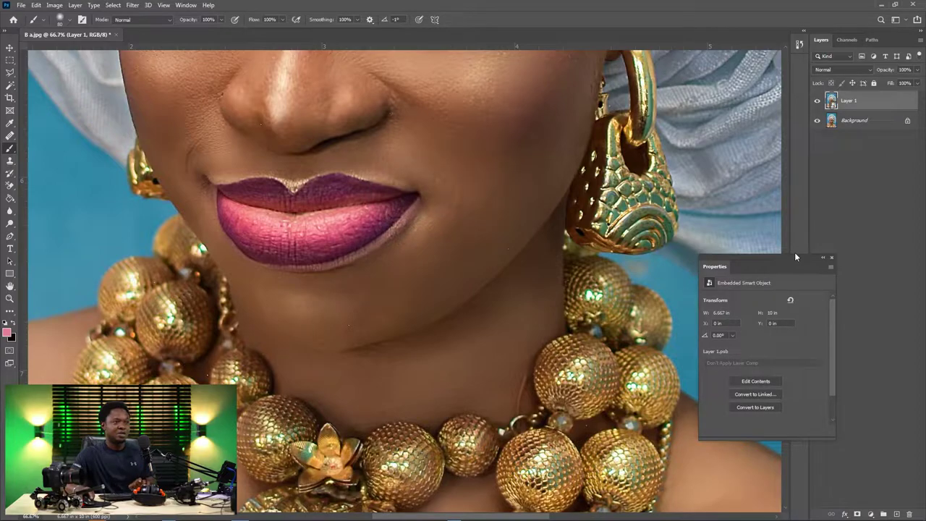
# Apply a High Pass filter with a radius of 4 pixels to the smart object layer
pyautogui.click(133, 6)
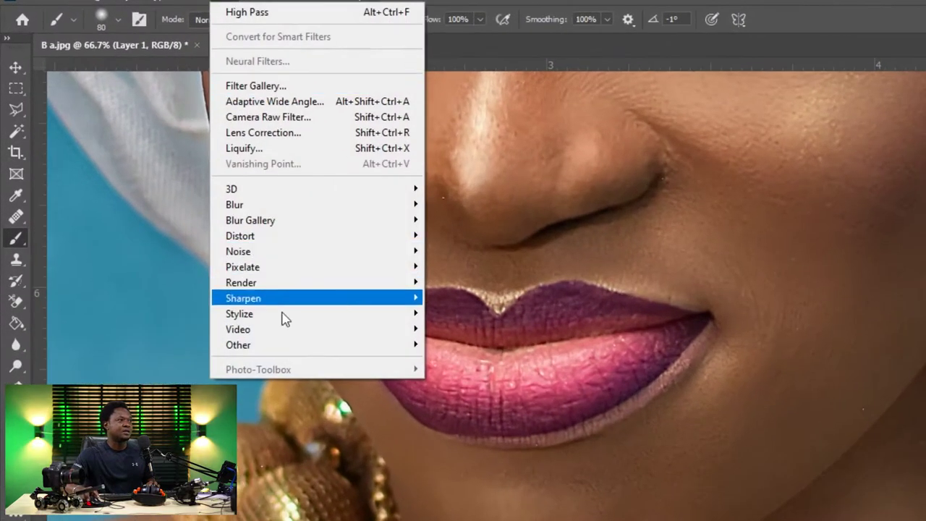
pyautogui.click(153, 204)
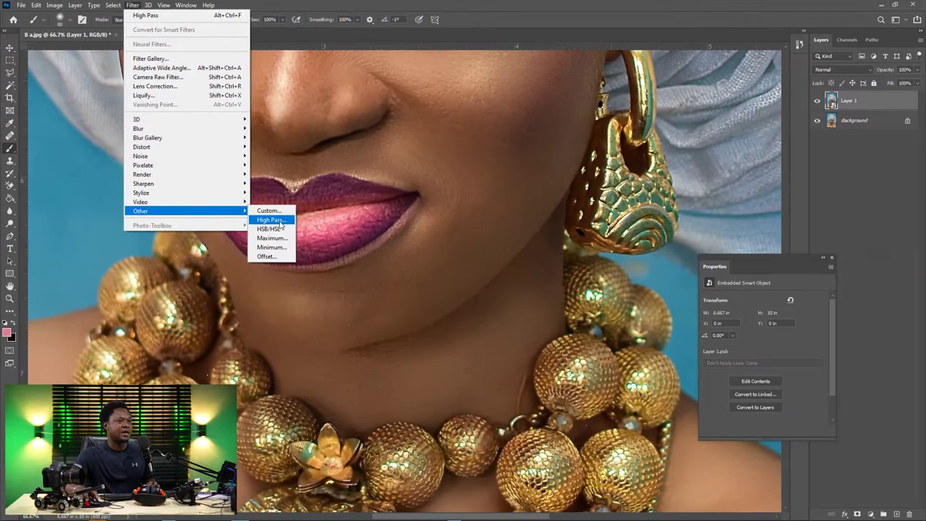
pyautogui.click(456, 359)
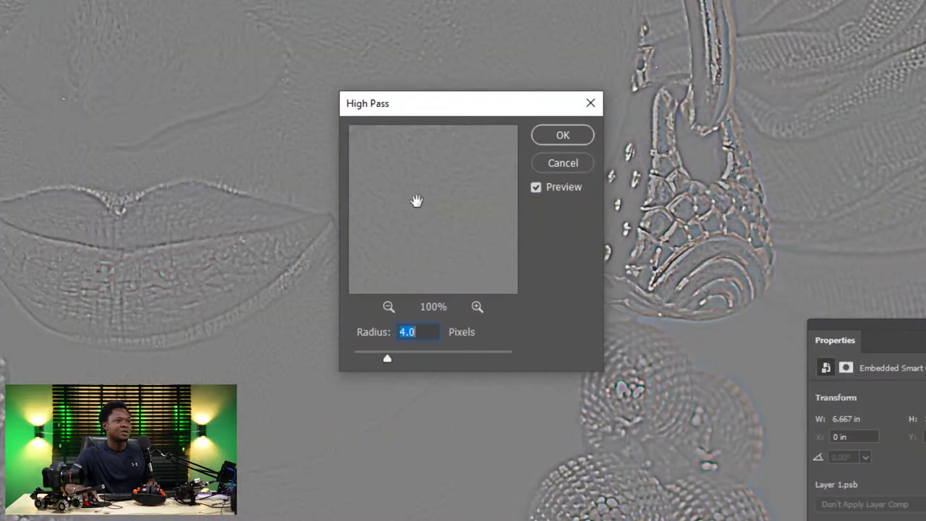
pyautogui.moveTo(461, 115)
pyautogui.mouseDown()
pyautogui.moveTo(494, 118)
pyautogui.moveTo(473, 117)
pyautogui.mouseUp()
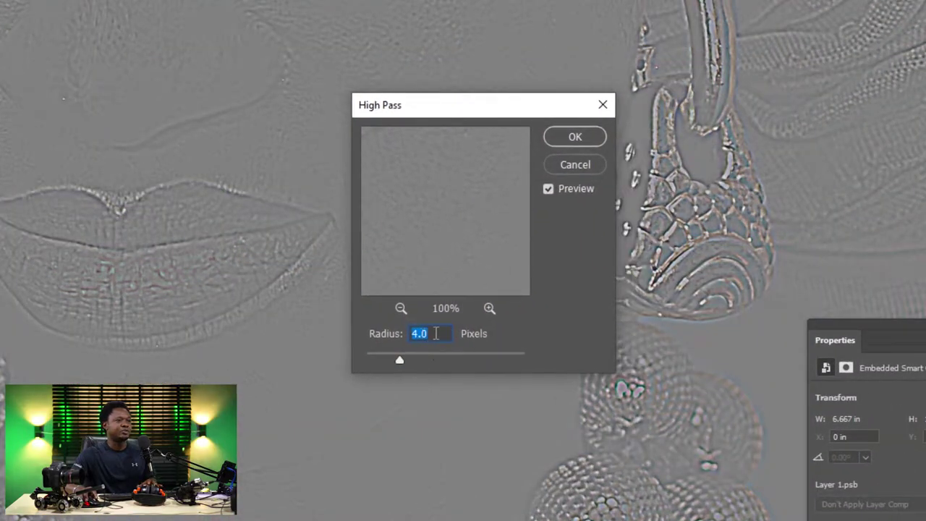
pyautogui.write('3')
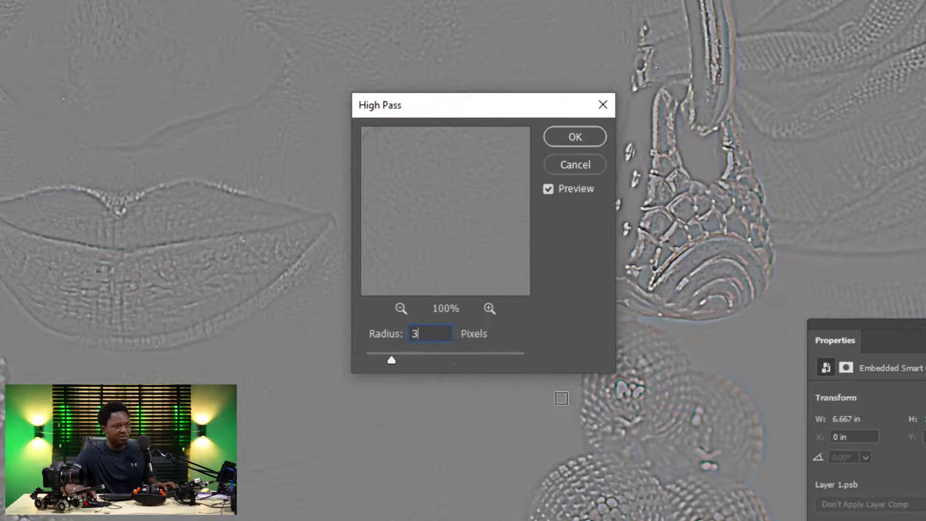
pyautogui.press('Up')
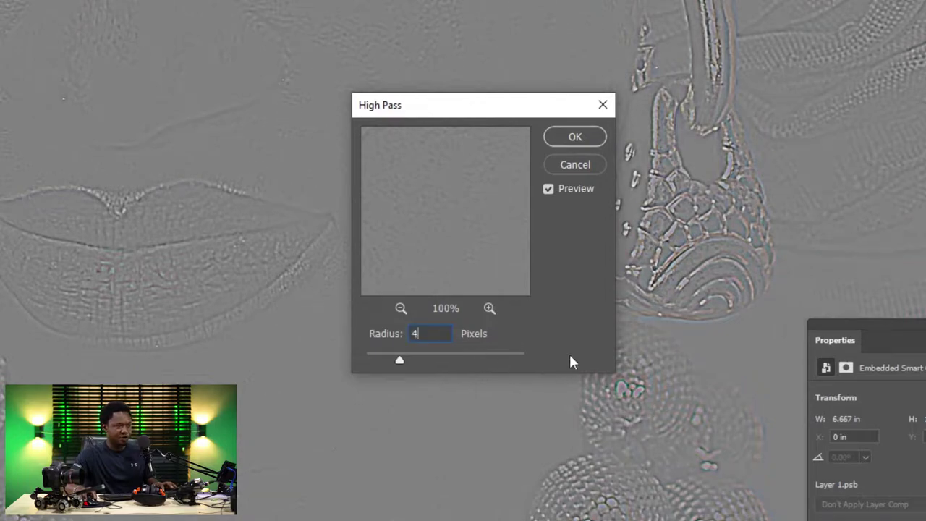
pyautogui.click(559, 142)
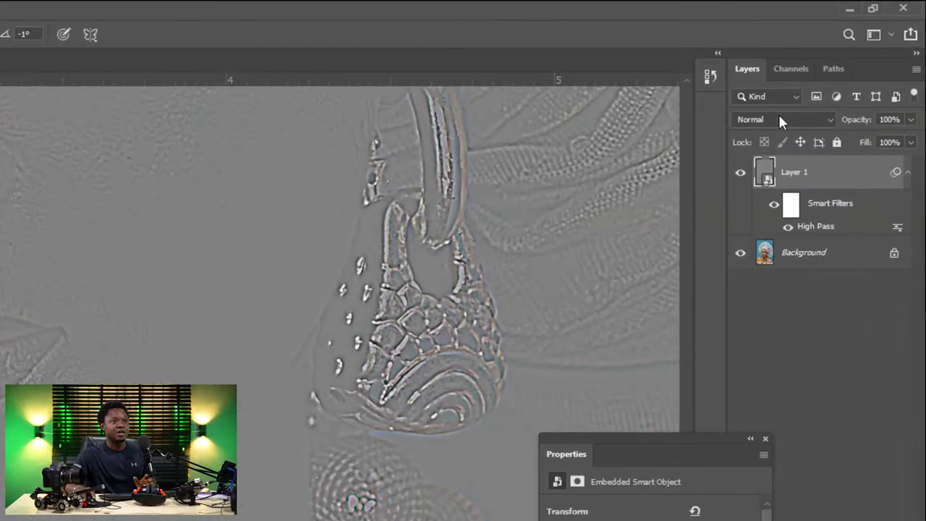
# Set the High Pass smart filter's own blending mode to Linear Light at 100% opacity
pyautogui.click(780, 120)
pyautogui.click(780, 115)
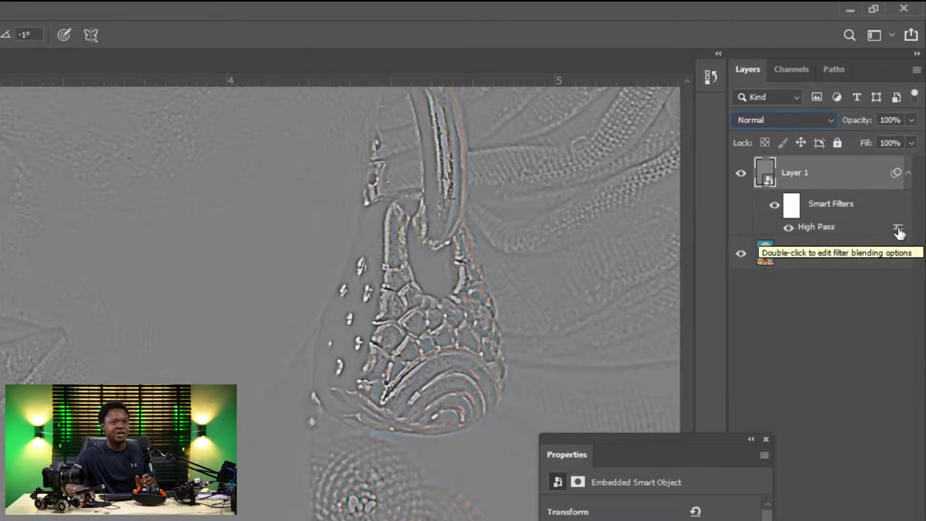
pyautogui.doubleClick(898, 228)
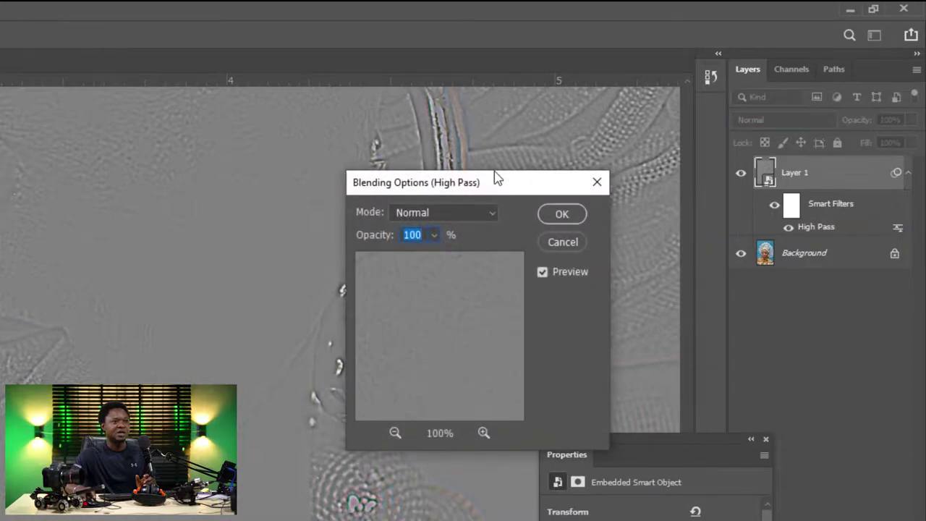
pyautogui.moveTo(496, 178); pyautogui.dragTo(472, 181)
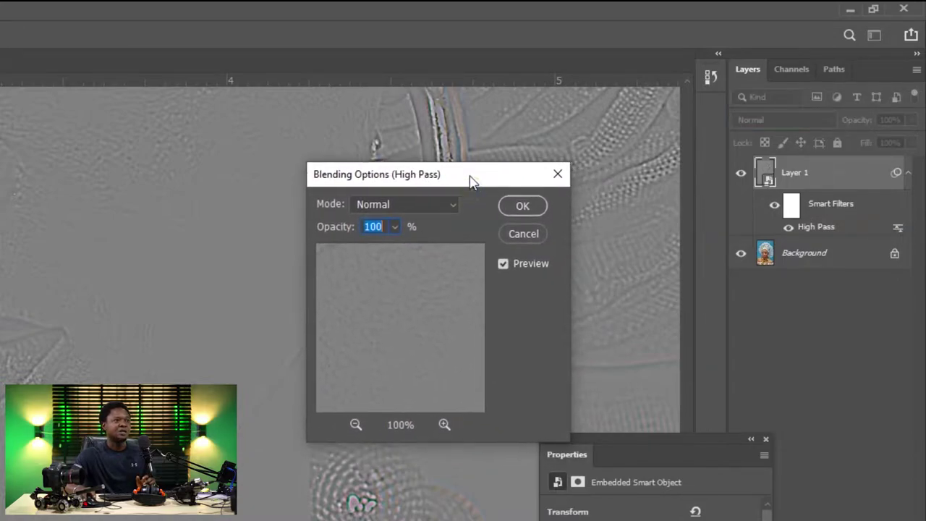
pyautogui.click(402, 205)
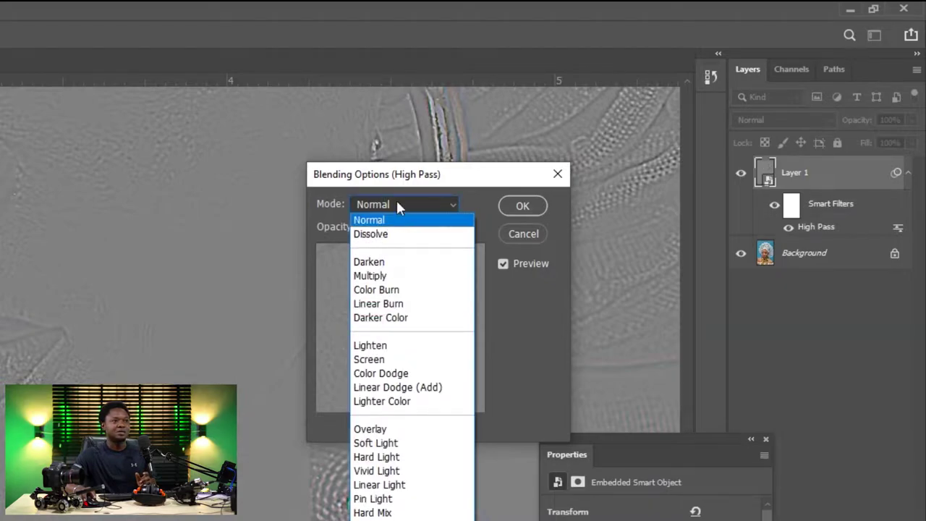
pyautogui.click(397, 205)
pyautogui.click(396, 205)
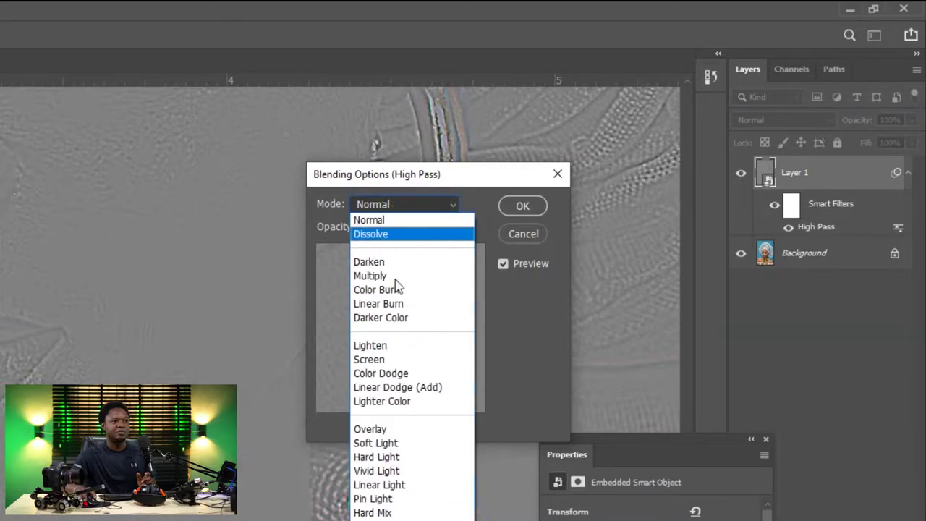
pyautogui.click(399, 491)
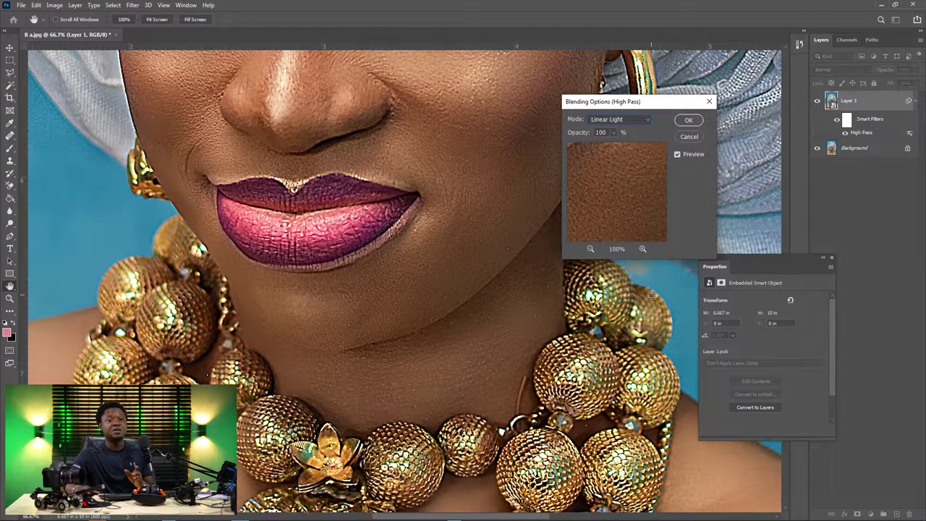
pyautogui.click(687, 120)
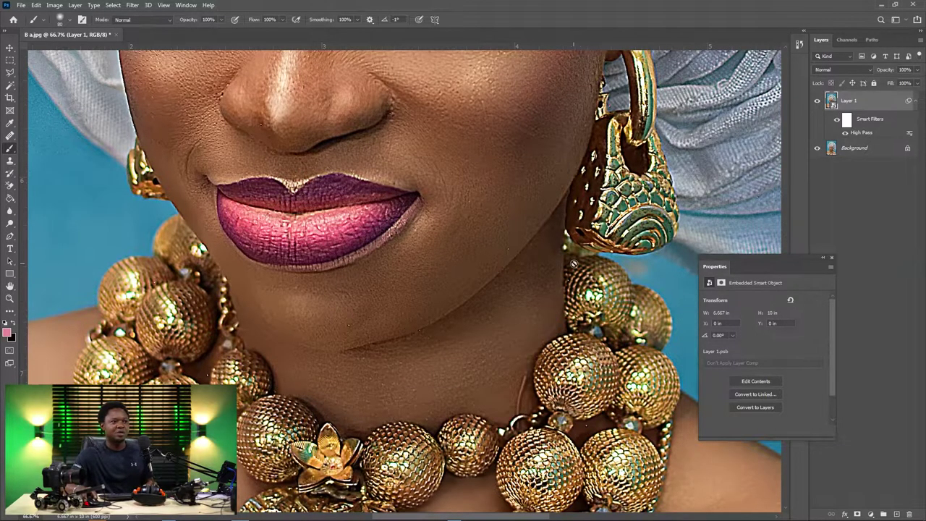
# Invert the smart filter mask to black to hide the High Pass sharpening
pyautogui.scroll(-5, 573, 263)
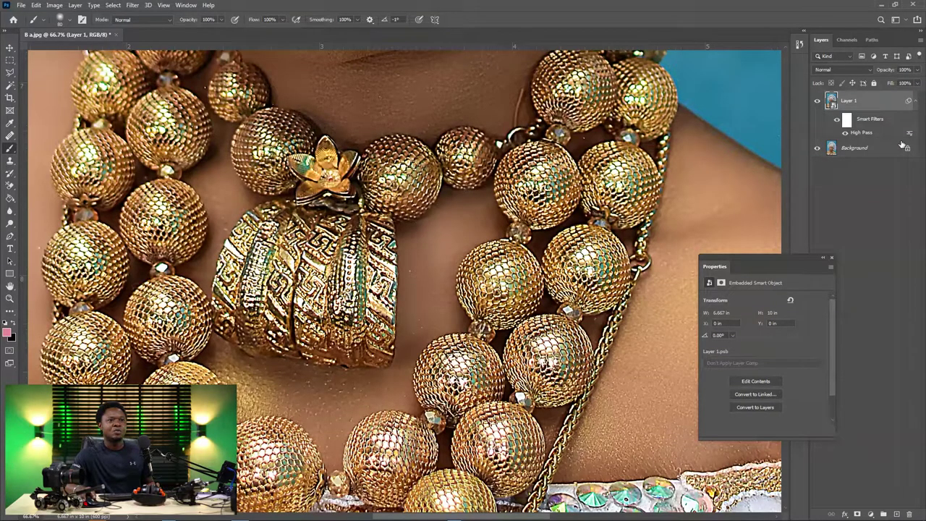
pyautogui.click(848, 123)
pyautogui.hotkey('ctrl', 'i')
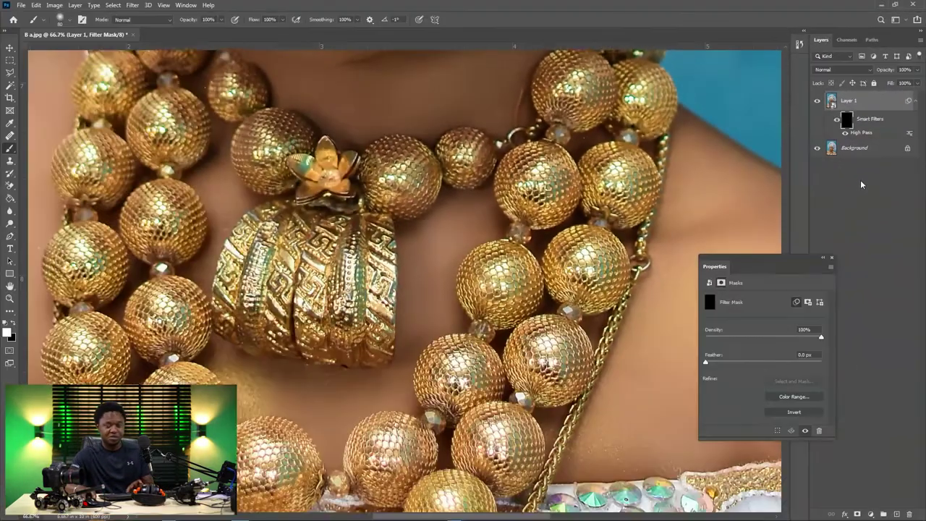
# Paint white on the filter mask over the necklace beads and pendant with a soft brush of size 100 at 100% opacity
pyautogui.hotkey('ctrl', '-')
pyautogui.hotkey('ctrl', '-')
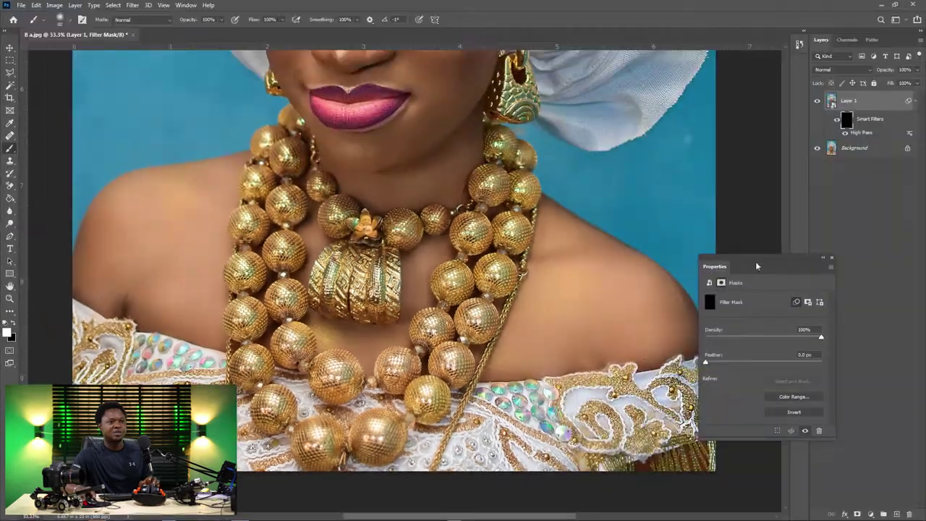
pyautogui.hotkey('ctrl', '+')
pyautogui.hotkey('ctrl', '+')
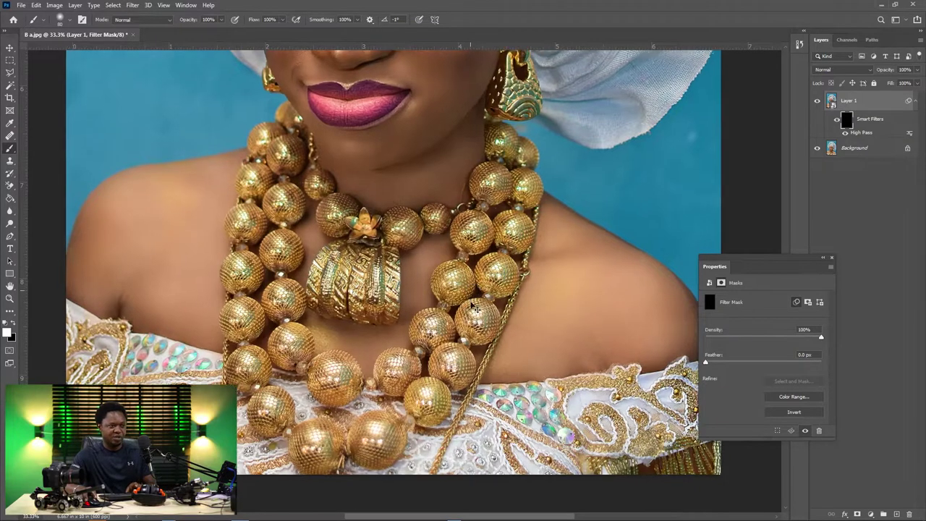
pyautogui.moveTo(522, 282); pyautogui.dragTo(450, 412)
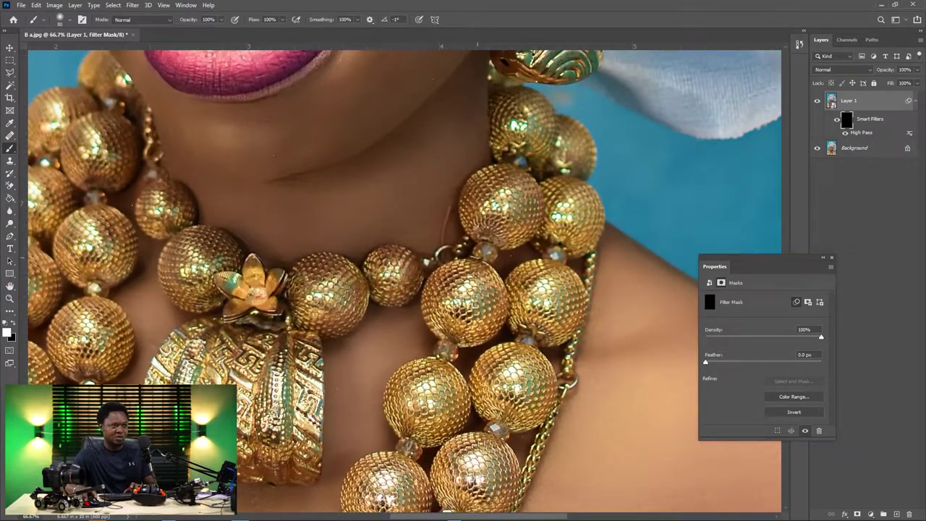
pyautogui.moveTo(492, 105)
pyautogui.mouseDown()
pyautogui.moveTo(502, 98)
pyautogui.moveTo(510, 127)
pyautogui.moveTo(532, 117)
pyautogui.moveTo(527, 107)
pyautogui.moveTo(520, 140)
pyautogui.moveTo(573, 147)
pyautogui.mouseUp()
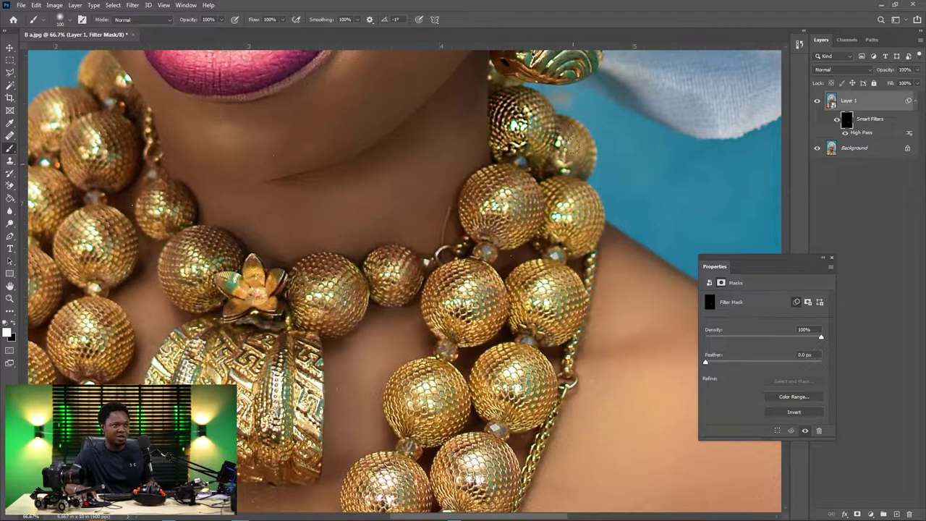
pyautogui.moveTo(481, 167)
pyautogui.mouseDown()
pyautogui.moveTo(490, 221)
pyautogui.moveTo(511, 174)
pyautogui.moveTo(521, 212)
pyautogui.moveTo(504, 240)
pyautogui.moveTo(503, 206)
pyautogui.moveTo(568, 202)
pyautogui.moveTo(556, 227)
pyautogui.moveTo(583, 230)
pyautogui.moveTo(515, 288)
pyautogui.moveTo(562, 282)
pyautogui.moveTo(553, 323)
pyautogui.moveTo(545, 319)
pyautogui.mouseUp()
pyautogui.moveTo(537, 145); pyautogui.dragTo(500, 374)
pyautogui.moveTo(517, 89)
pyautogui.mouseDown()
pyautogui.moveTo(527, 144)
pyautogui.moveTo(516, 197)
pyautogui.moveTo(477, 272)
pyautogui.moveTo(490, 239)
pyautogui.moveTo(515, 270)
pyautogui.mouseUp()
pyautogui.moveTo(537, 228)
pyautogui.mouseDown()
pyautogui.moveTo(547, 244)
pyautogui.moveTo(537, 275)
pyautogui.moveTo(481, 298)
pyautogui.mouseUp()
pyautogui.moveTo(508, 382); pyautogui.dragTo(493, 130)
pyautogui.moveTo(495, 311)
pyautogui.mouseDown()
pyautogui.moveTo(492, 138)
pyautogui.moveTo(428, 128)
pyautogui.moveTo(452, 166)
pyautogui.moveTo(475, 147)
pyautogui.moveTo(526, 163)
pyautogui.moveTo(549, 152)
pyautogui.moveTo(511, 247)
pyautogui.moveTo(485, 217)
pyautogui.moveTo(475, 277)
pyautogui.moveTo(467, 231)
pyautogui.moveTo(434, 243)
pyautogui.moveTo(417, 218)
pyautogui.moveTo(391, 231)
pyautogui.moveTo(400, 265)
pyautogui.moveTo(427, 274)
pyautogui.moveTo(439, 253)
pyautogui.moveTo(414, 262)
pyautogui.mouseUp()
pyautogui.moveTo(320, 387)
pyautogui.mouseDown()
pyautogui.moveTo(425, 274)
pyautogui.moveTo(441, 233)
pyautogui.mouseUp()
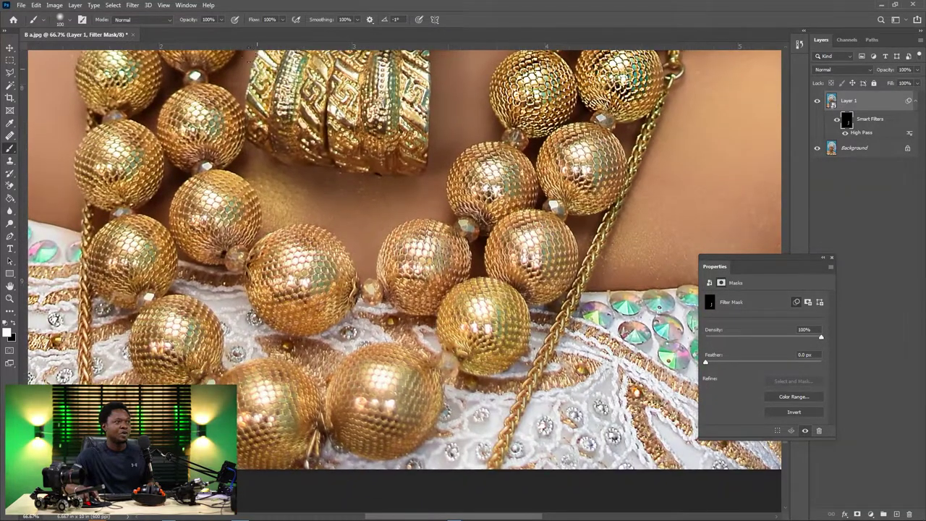
# Paint white on the filter mask over the beads of the right-hand necklace strands at 100% opacity and 100% flow
pyautogui.click(221, 20)
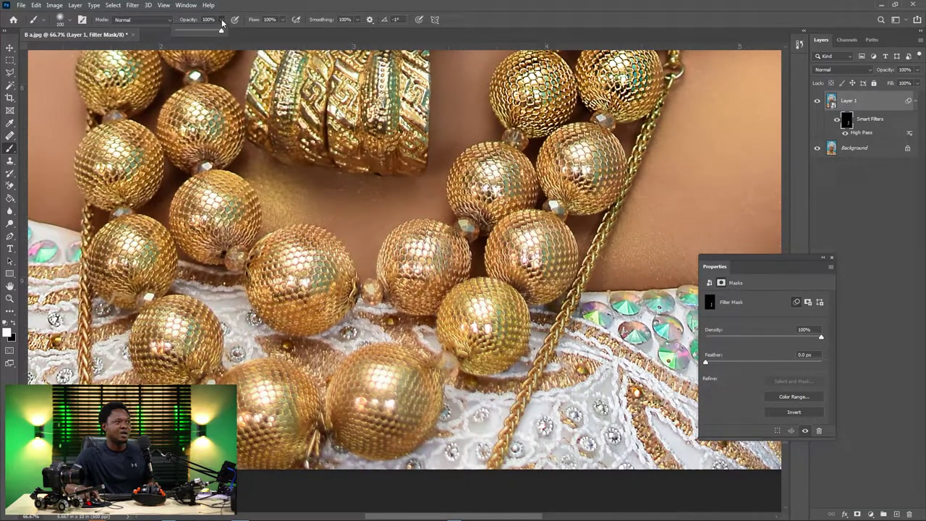
pyautogui.click(282, 20)
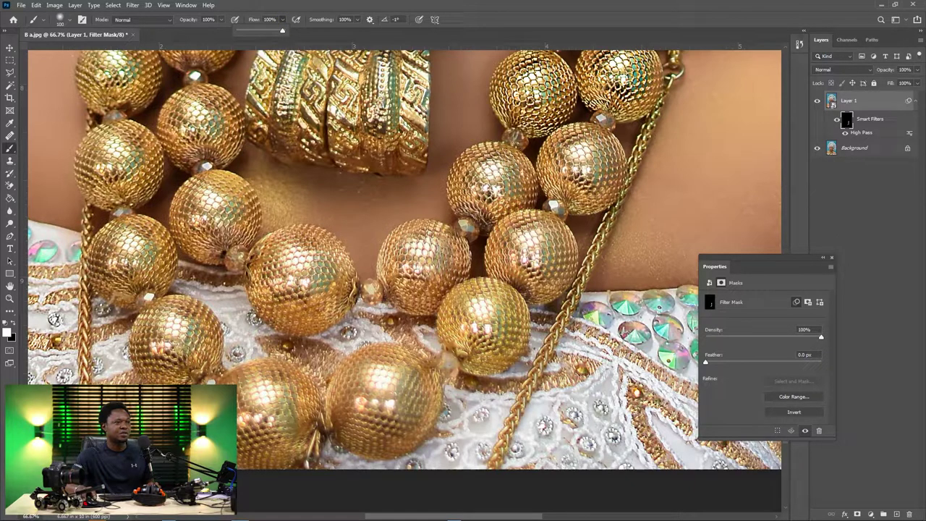
pyautogui.click(519, 156)
pyautogui.moveTo(506, 207)
pyautogui.mouseDown()
pyautogui.moveTo(477, 212)
pyautogui.moveTo(461, 190)
pyautogui.moveTo(488, 152)
pyautogui.moveTo(488, 180)
pyautogui.mouseUp()
pyautogui.moveTo(555, 171)
pyautogui.mouseDown()
pyautogui.moveTo(590, 135)
pyautogui.moveTo(556, 143)
pyautogui.moveTo(611, 153)
pyautogui.moveTo(619, 190)
pyautogui.moveTo(573, 201)
pyautogui.moveTo(594, 167)
pyautogui.moveTo(597, 185)
pyautogui.moveTo(558, 196)
pyautogui.moveTo(549, 221)
pyautogui.moveTo(560, 237)
pyautogui.moveTo(560, 266)
pyautogui.moveTo(544, 281)
pyautogui.moveTo(516, 232)
pyautogui.mouseUp()
pyautogui.moveTo(523, 285)
pyautogui.mouseDown()
pyautogui.moveTo(540, 202)
pyautogui.moveTo(525, 208)
pyautogui.moveTo(530, 238)
pyautogui.moveTo(508, 279)
pyautogui.moveTo(481, 268)
pyautogui.moveTo(456, 232)
pyautogui.moveTo(495, 199)
pyautogui.moveTo(478, 209)
pyautogui.moveTo(497, 247)
pyautogui.mouseUp()
pyautogui.moveTo(448, 188)
pyautogui.mouseDown()
pyautogui.moveTo(457, 190)
pyautogui.moveTo(470, 164)
pyautogui.moveTo(441, 144)
pyautogui.moveTo(416, 163)
pyautogui.moveTo(409, 207)
pyautogui.moveTo(438, 174)
pyautogui.moveTo(448, 210)
pyautogui.moveTo(431, 215)
pyautogui.moveTo(559, 175)
pyautogui.mouseUp()
pyautogui.moveTo(502, 167); pyautogui.dragTo(510, 174)
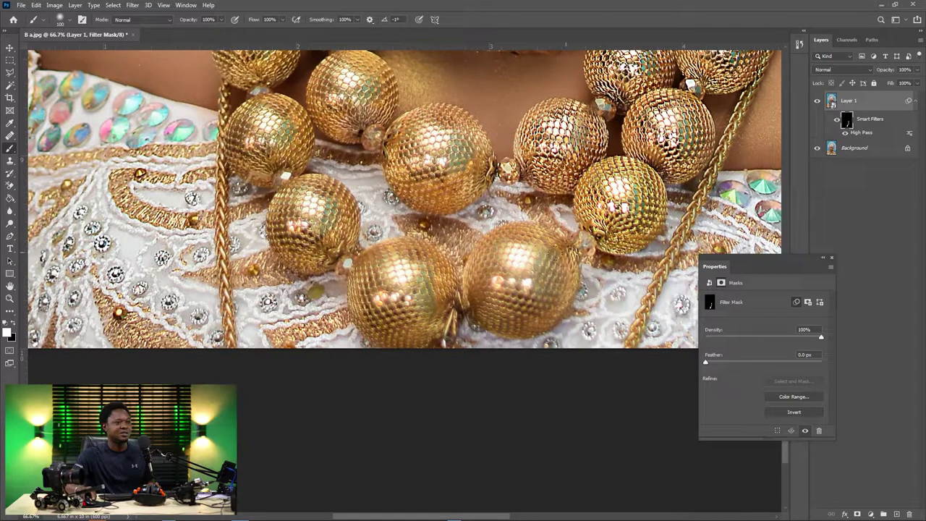
# Paint white on the filter mask over the two large beads at the bottom centre of the necklace
pyautogui.moveTo(553, 254)
pyautogui.mouseDown()
pyautogui.moveTo(531, 317)
pyautogui.moveTo(498, 292)
pyautogui.moveTo(506, 321)
pyautogui.moveTo(474, 294)
pyautogui.moveTo(520, 229)
pyautogui.moveTo(481, 284)
pyautogui.mouseUp()
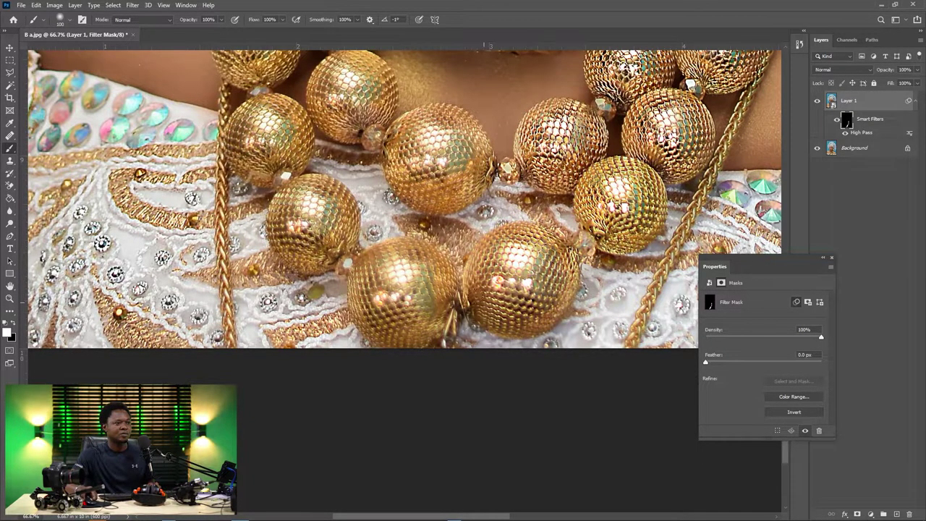
pyautogui.moveTo(379, 364); pyautogui.dragTo(475, 296)
pyautogui.moveTo(492, 216); pyautogui.dragTo(421, 286)
pyautogui.moveTo(436, 267)
pyautogui.mouseDown()
pyautogui.moveTo(397, 273)
pyautogui.moveTo(421, 315)
pyautogui.mouseUp()
pyautogui.moveTo(432, 284); pyautogui.dragTo(448, 200)
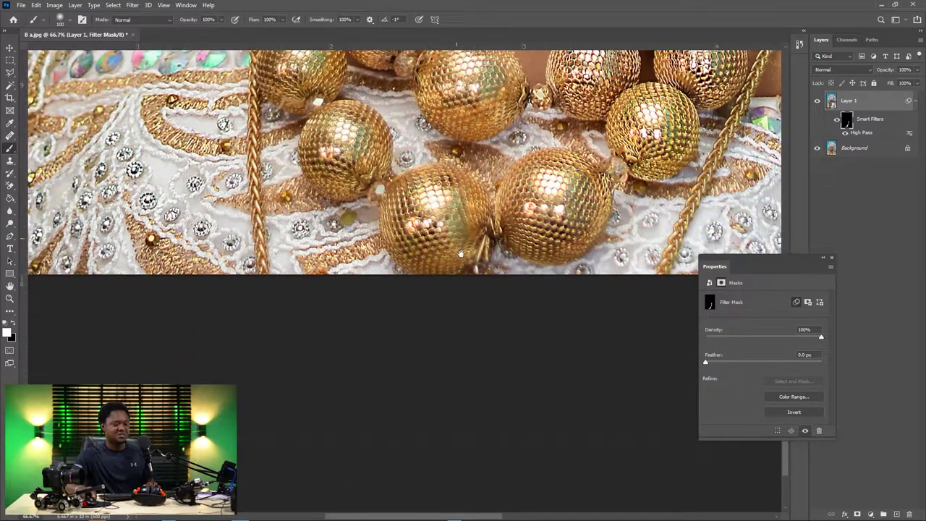
# Enlarge the brush and paint white on the filter mask over the lower-left necklace beads
pyautogui.press(']')
pyautogui.press(']')
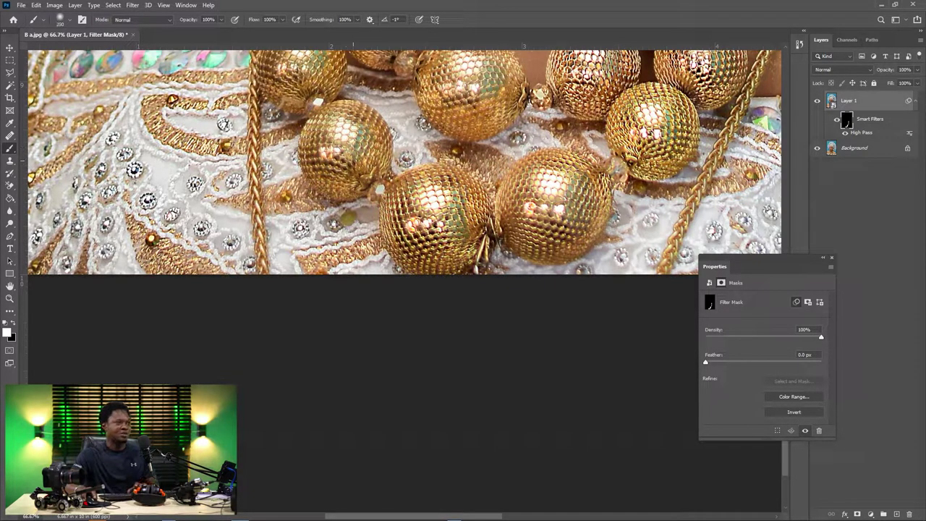
pyautogui.click(341, 146)
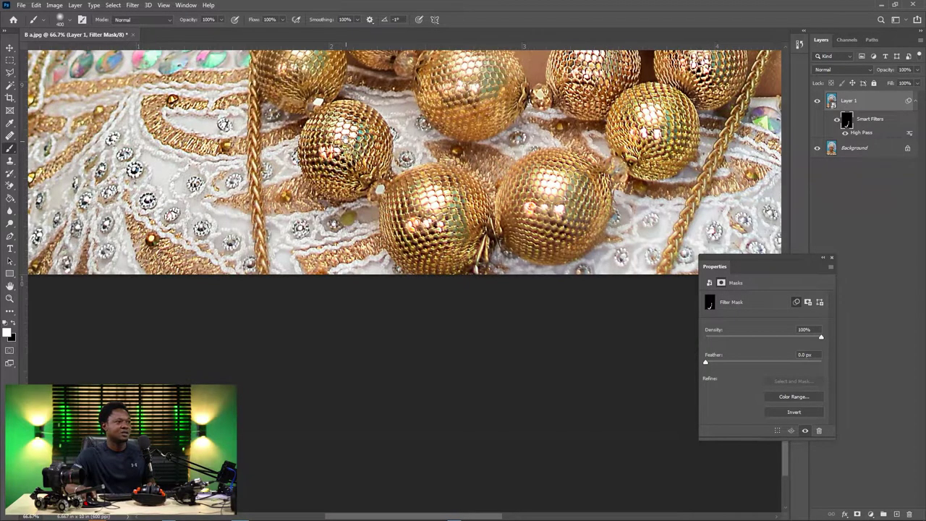
pyautogui.moveTo(346, 141); pyautogui.dragTo(419, 293)
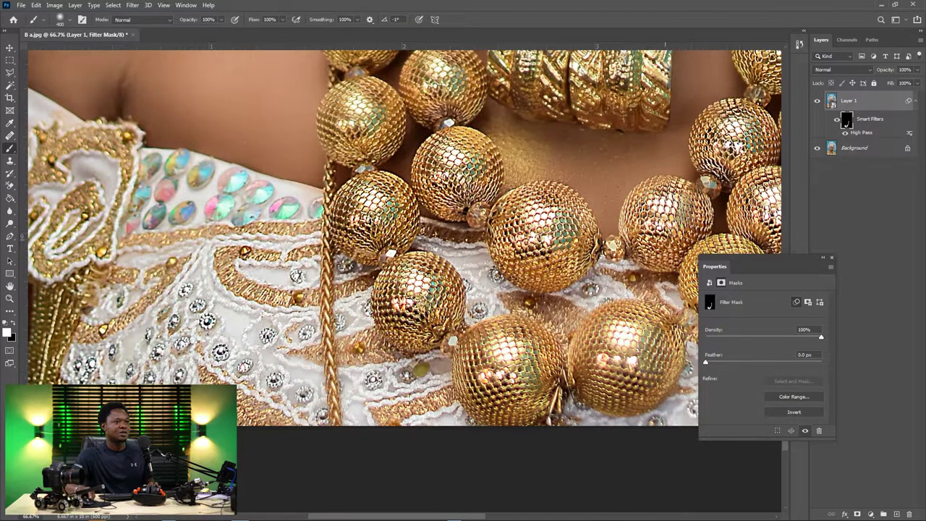
pyautogui.moveTo(665, 238); pyautogui.dragTo(690, 384)
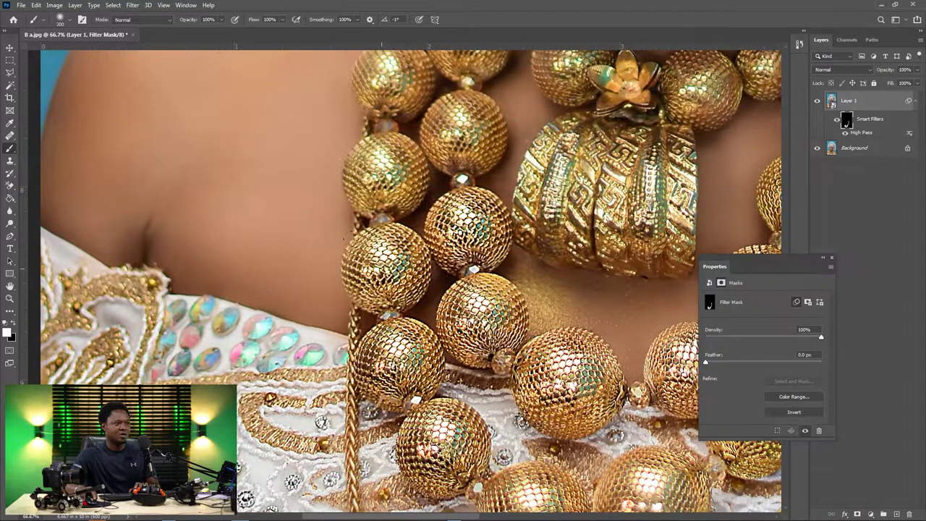
# Paint white on the filter mask up the left-hand necklace strands towards the neck with a brush of size 300
pyautogui.moveTo(451, 160); pyautogui.dragTo(454, 291)
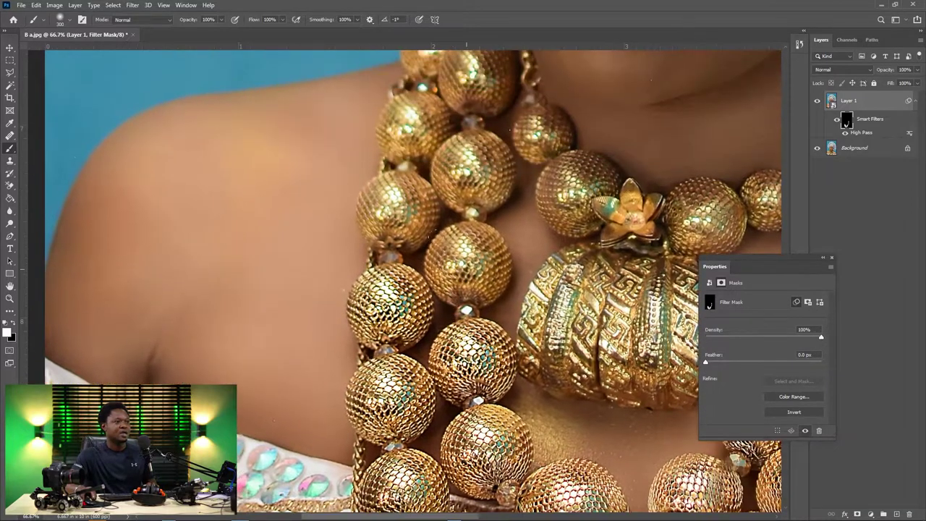
pyautogui.click(468, 259)
pyautogui.click(400, 209)
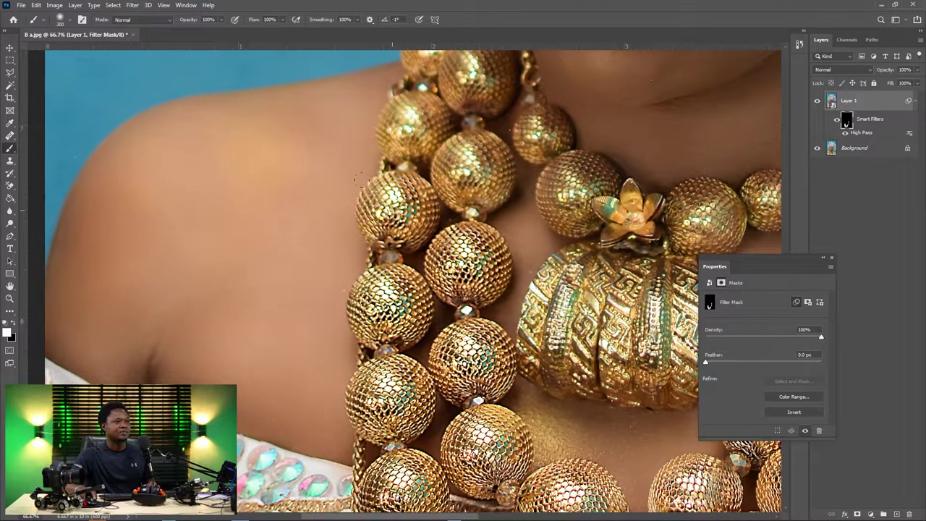
pyautogui.moveTo(420, 189)
pyautogui.mouseDown()
pyautogui.moveTo(408, 269)
pyautogui.moveTo(402, 185)
pyautogui.moveTo(435, 130)
pyautogui.moveTo(459, 156)
pyautogui.mouseUp()
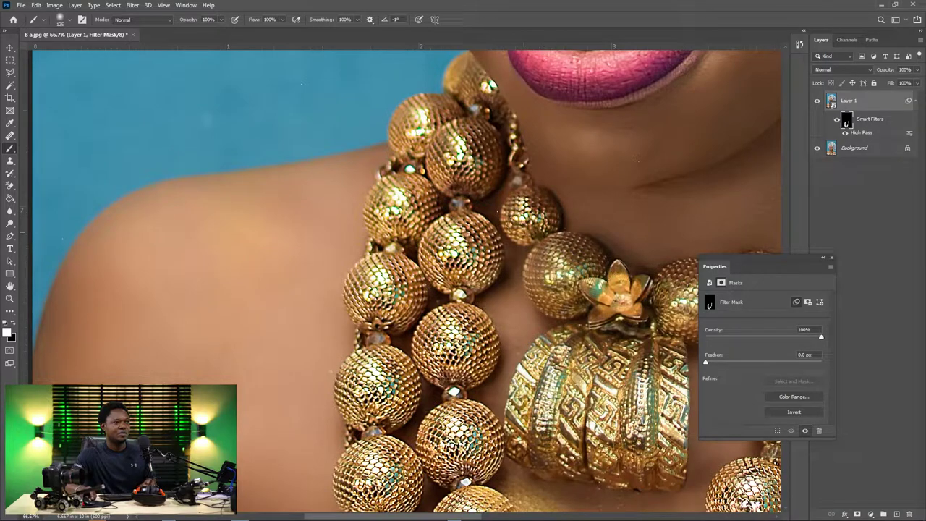
# Paint white on the filter mask over the patterned central pendant and the small beads beside its flower
pyautogui.moveTo(574, 266); pyautogui.dragTo(476, 180)
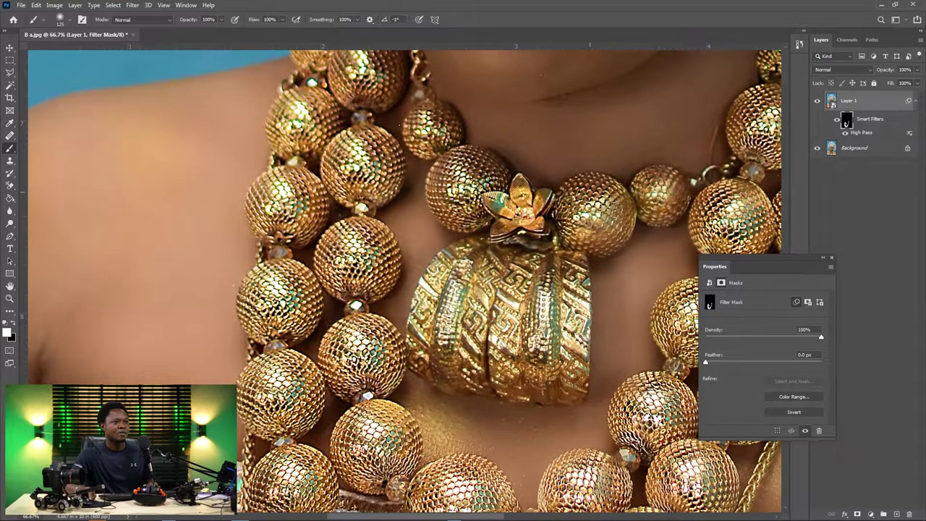
pyautogui.scroll(-3, 618, 215)
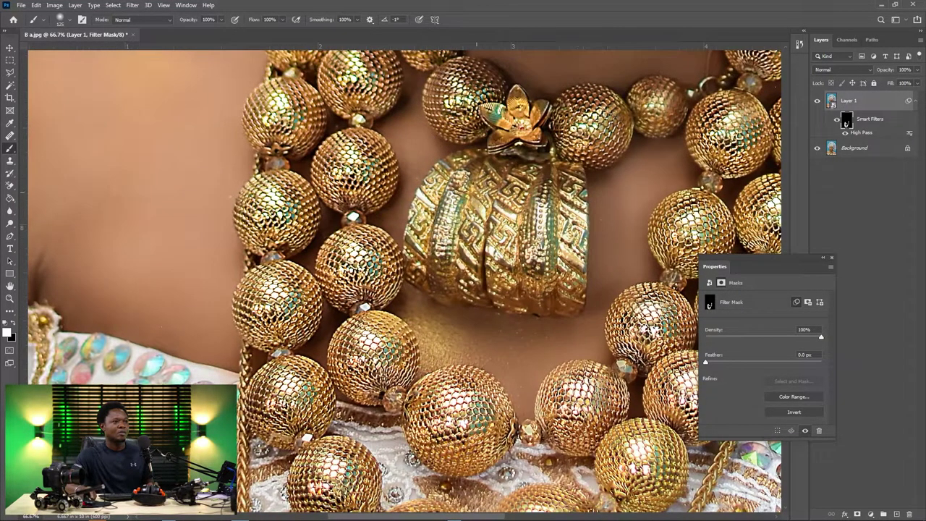
pyautogui.moveTo(434, 199)
pyautogui.mouseDown()
pyautogui.moveTo(423, 237)
pyautogui.moveTo(431, 271)
pyautogui.moveTo(461, 160)
pyautogui.moveTo(460, 296)
pyautogui.mouseUp()
pyautogui.moveTo(470, 224)
pyautogui.mouseDown()
pyautogui.moveTo(460, 282)
pyautogui.moveTo(510, 278)
pyautogui.moveTo(519, 181)
pyautogui.moveTo(533, 197)
pyautogui.moveTo(550, 275)
pyautogui.mouseUp()
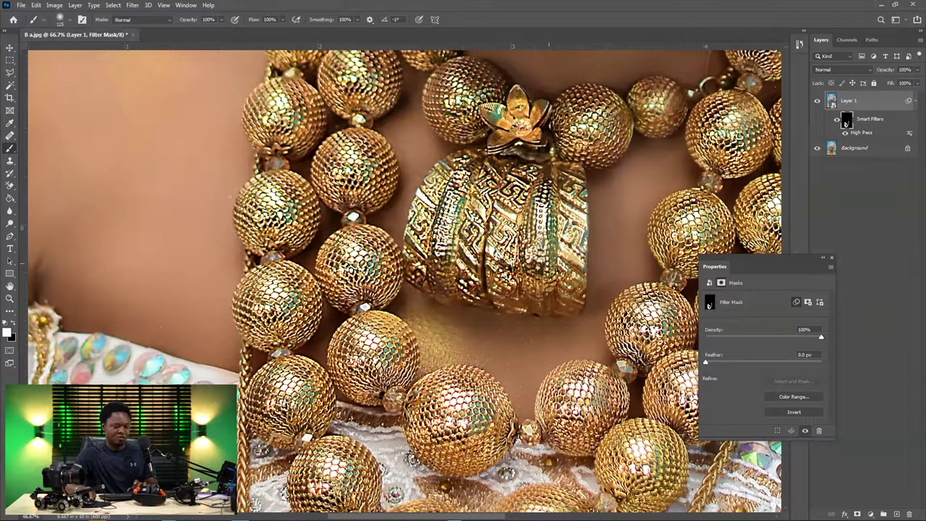
pyautogui.moveTo(542, 163)
pyautogui.mouseDown()
pyautogui.moveTo(564, 184)
pyautogui.moveTo(562, 277)
pyautogui.moveTo(499, 293)
pyautogui.moveTo(473, 282)
pyautogui.mouseUp()
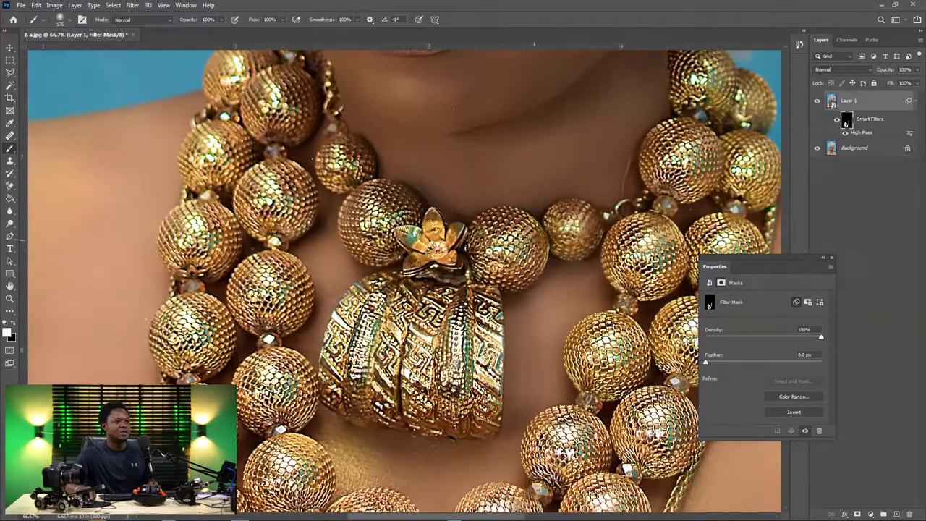
pyautogui.moveTo(534, 240)
pyautogui.mouseDown()
pyautogui.moveTo(580, 218)
pyautogui.moveTo(568, 240)
pyautogui.mouseUp()
# Reduce the brush to size 60 and paint white on the filter mask along the right-hand braided chain down to the image's lower edge
pyautogui.moveTo(646, 275)
pyautogui.mouseDown()
pyautogui.moveTo(499, 210)
pyautogui.moveTo(468, 160)
pyautogui.mouseUp()
pyautogui.press('[')
pyautogui.press('[')
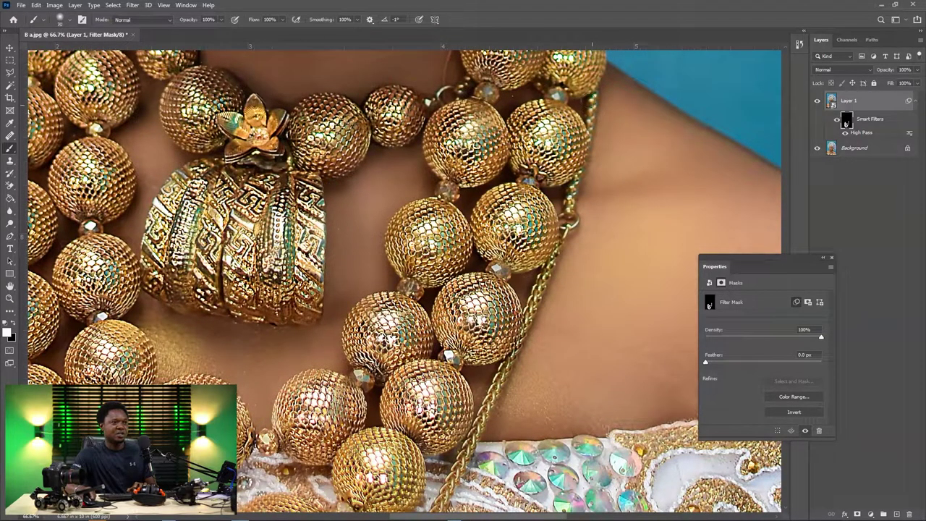
pyautogui.moveTo(592, 96)
pyautogui.mouseDown()
pyautogui.moveTo(578, 204)
pyautogui.moveTo(570, 190)
pyautogui.moveTo(565, 238)
pyautogui.moveTo(520, 317)
pyautogui.moveTo(546, 210)
pyautogui.moveTo(523, 260)
pyautogui.mouseUp()
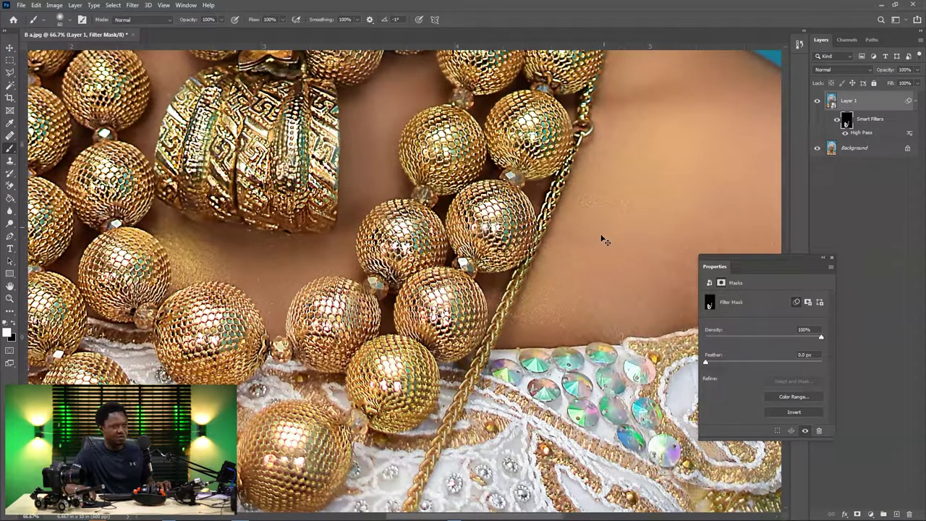
pyautogui.moveTo(555, 208)
pyautogui.mouseDown()
pyautogui.moveTo(513, 277)
pyautogui.moveTo(484, 362)
pyautogui.moveTo(502, 335)
pyautogui.moveTo(493, 328)
pyautogui.moveTo(478, 362)
pyautogui.moveTo(489, 339)
pyautogui.mouseUp()
pyautogui.scroll(-5, 474, 376)
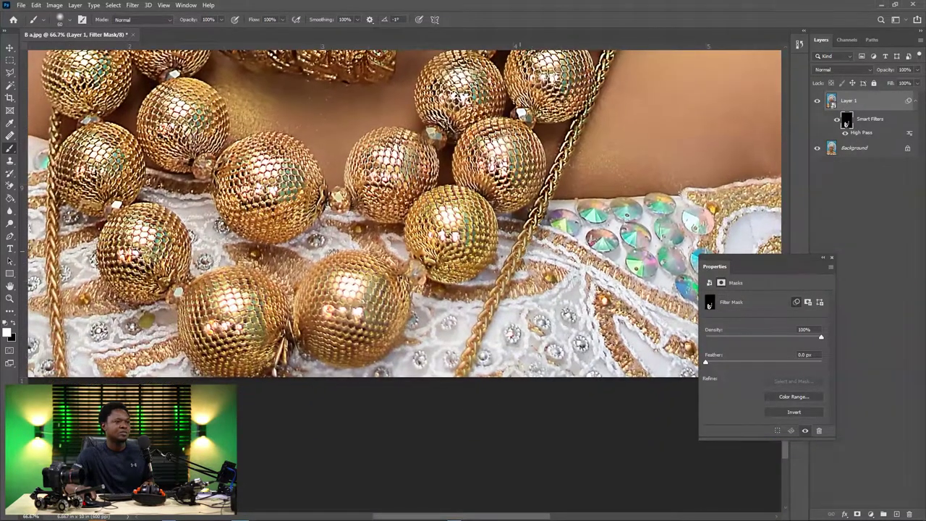
pyautogui.moveTo(516, 249)
pyautogui.mouseDown()
pyautogui.moveTo(489, 302)
pyautogui.moveTo(471, 374)
pyautogui.moveTo(469, 359)
pyautogui.moveTo(459, 380)
pyautogui.mouseUp()
pyautogui.moveTo(554, 274)
pyautogui.mouseDown()
pyautogui.moveTo(513, 291)
pyautogui.moveTo(564, 271)
pyautogui.mouseUp()
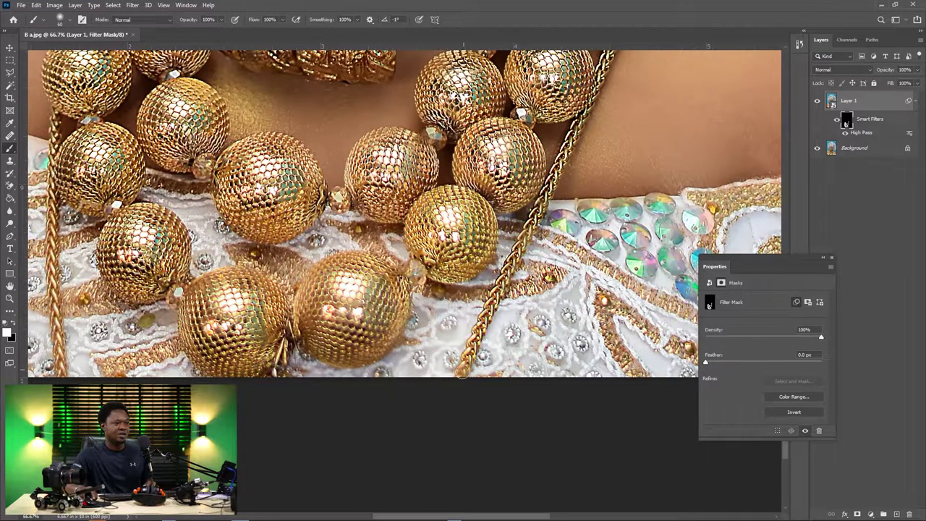
pyautogui.moveTo(332, 350); pyautogui.dragTo(456, 329)
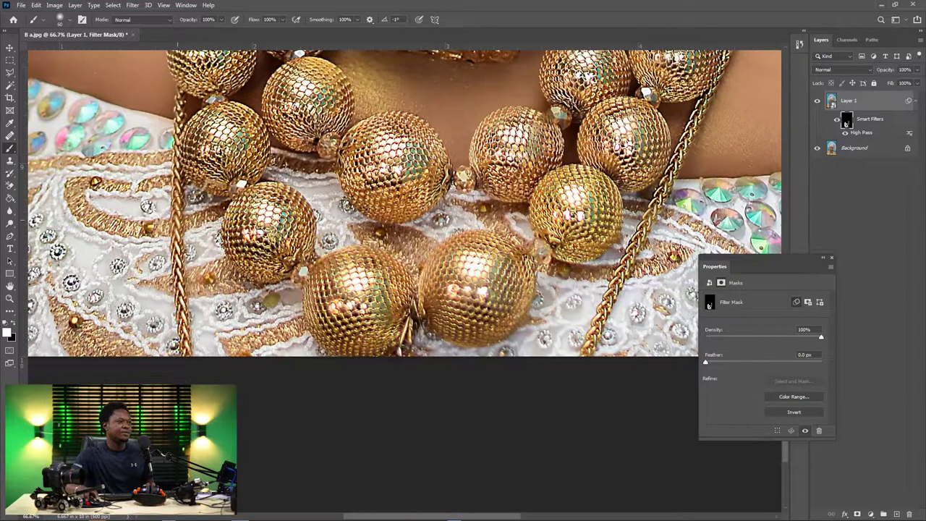
# Paint white on the filter mask along the left-hand braided chain and the small spacers between the beads with the size 60 brush
pyautogui.moveTo(177, 202); pyautogui.dragTo(201, 318)
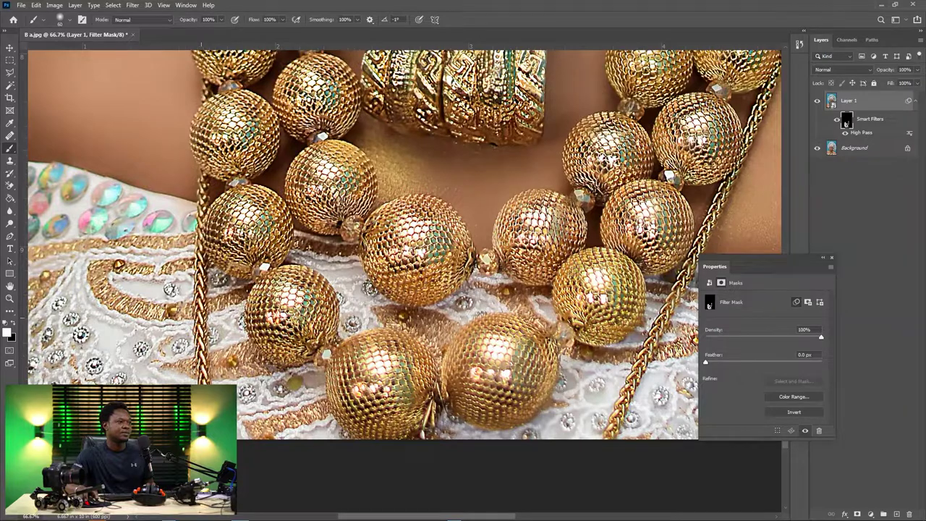
pyautogui.moveTo(205, 237); pyautogui.dragTo(205, 164)
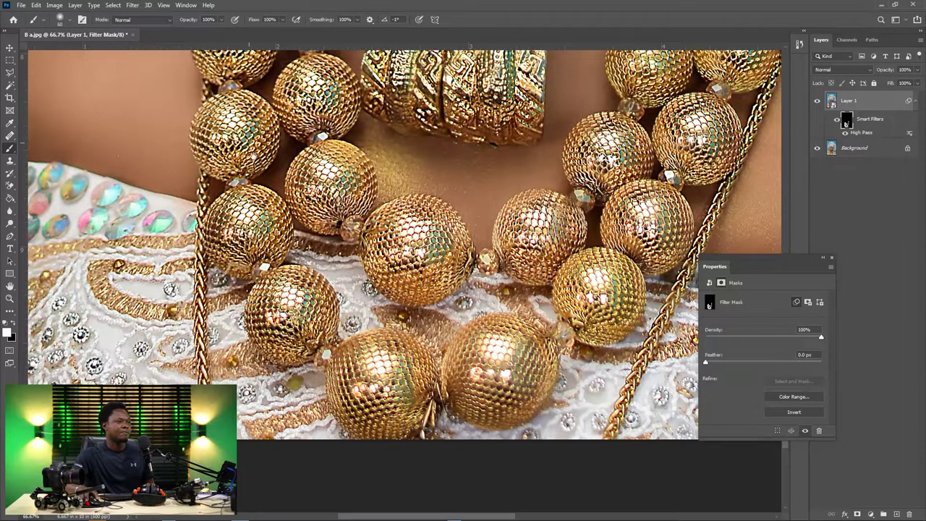
pyautogui.moveTo(227, 112)
pyautogui.mouseDown()
pyautogui.moveTo(246, 309)
pyautogui.moveTo(225, 277)
pyautogui.mouseUp()
pyautogui.moveTo(240, 191); pyautogui.dragTo(237, 183)
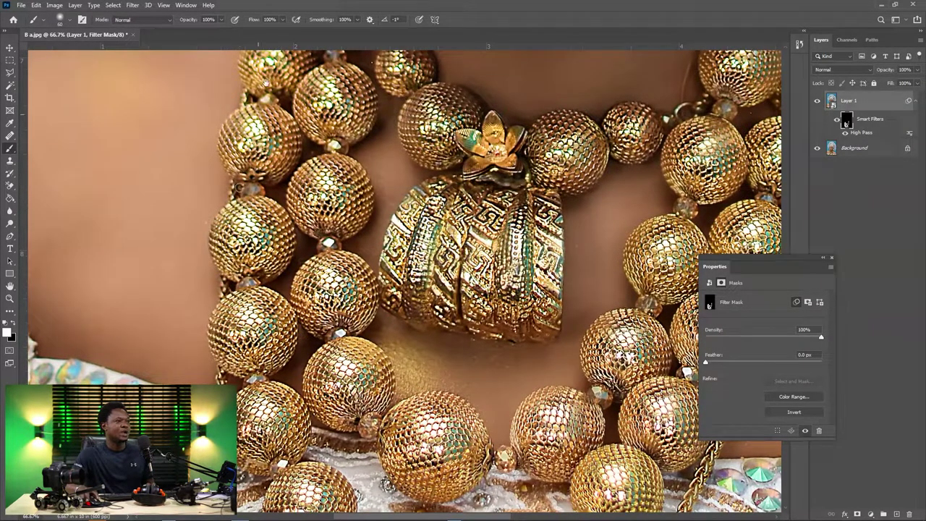
pyautogui.moveTo(247, 95); pyautogui.dragTo(248, 102)
pyautogui.moveTo(325, 166); pyautogui.dragTo(258, 384)
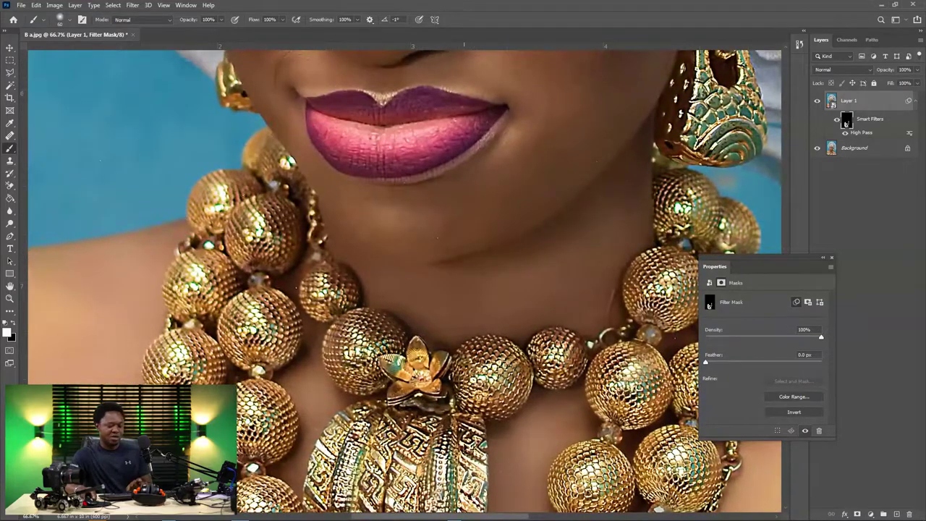
# Review the whole portrait and compare the jewelry with Layer 1 hidden and shown
pyautogui.hotkey('ctrl', '-')
pyautogui.hotkey('ctrl', '-')
pyautogui.hotkey('ctrl', '-')
pyautogui.hotkey('ctrl', '+')
pyautogui.hotkey('ctrl', '+')
pyautogui.hotkey('ctrl', '+')
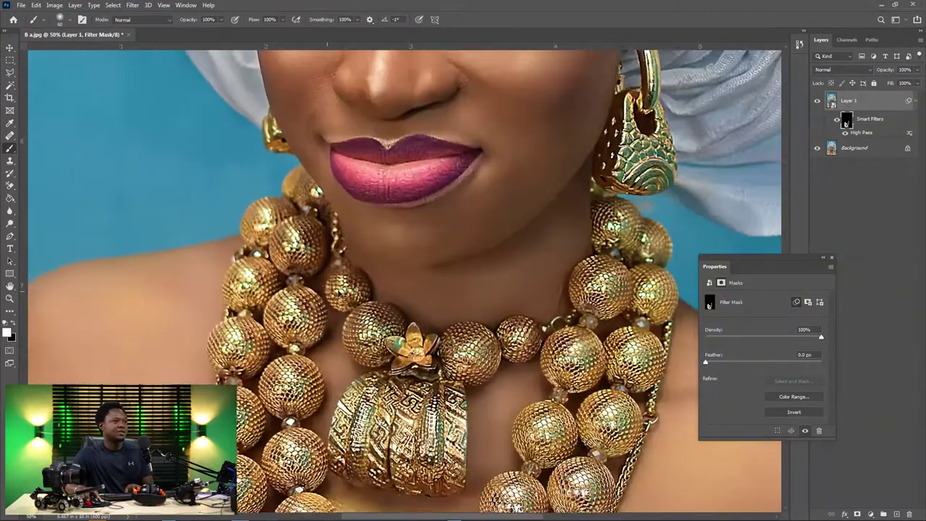
pyautogui.moveTo(299, 244); pyautogui.dragTo(429, 381)
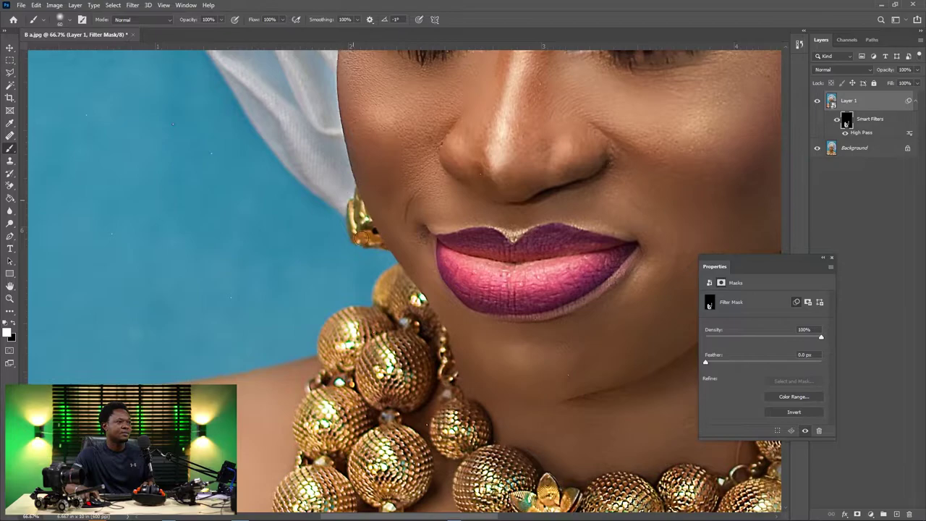
pyautogui.moveTo(483, 263); pyautogui.dragTo(381, 335)
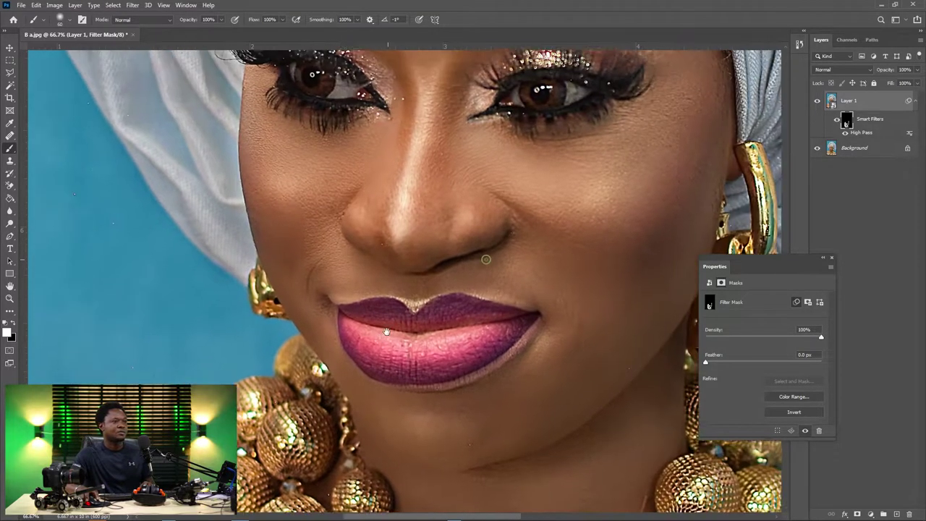
pyautogui.hotkey('ctrl', '-')
pyautogui.hotkey('ctrl', '-')
pyautogui.hotkey('ctrl', '-')
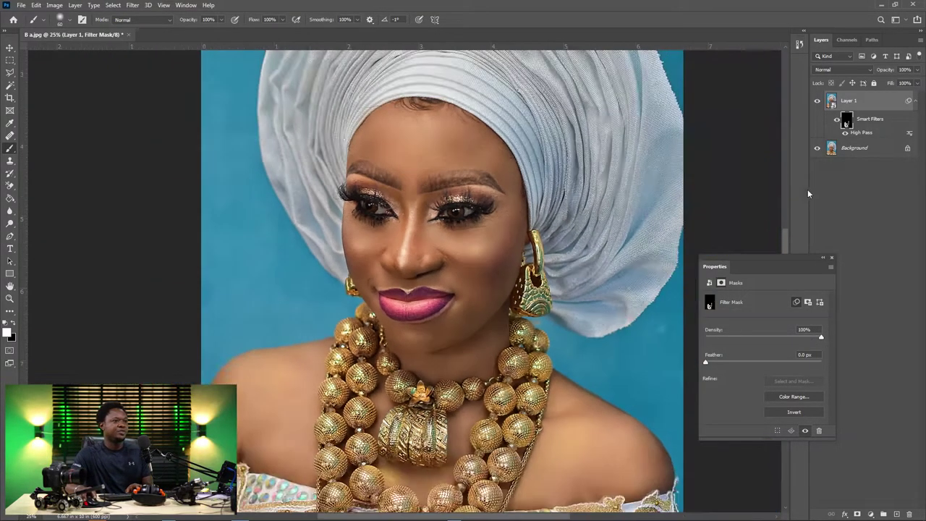
pyautogui.click(818, 102)
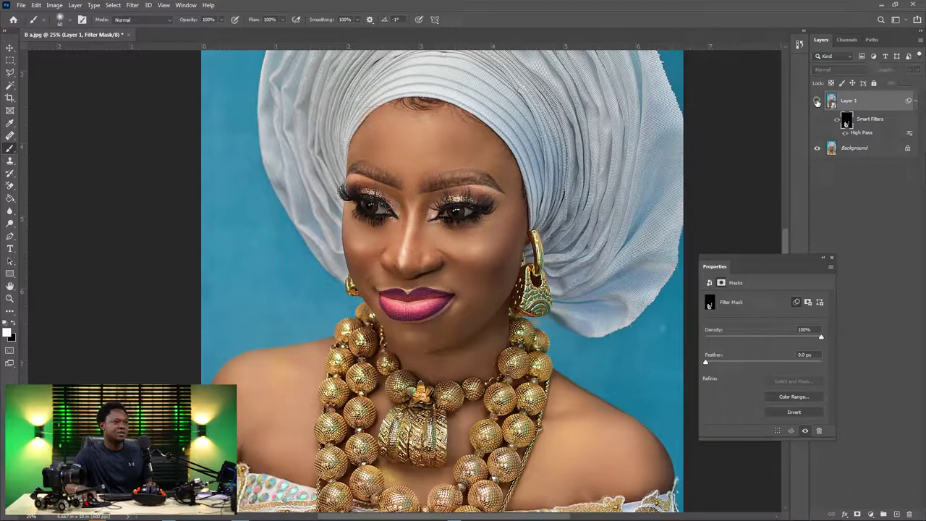
pyautogui.click(817, 102)
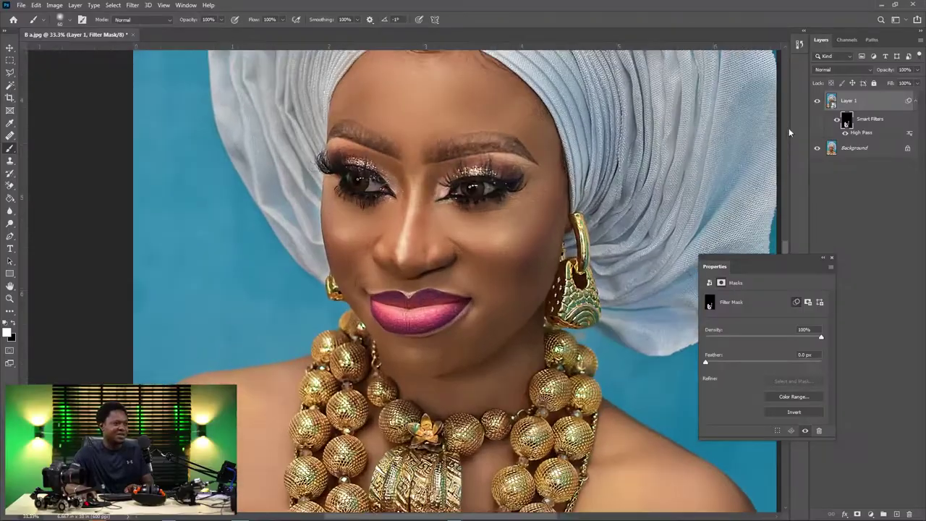
# Add a Curves adjustment layer above Layer 1
pyautogui.scroll(4, 538, 236)
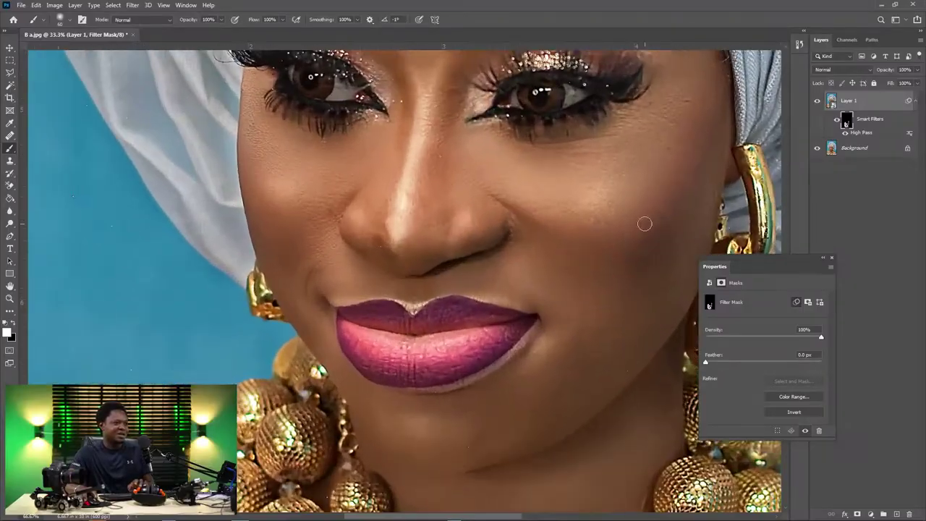
pyautogui.moveTo(597, 379); pyautogui.dragTo(537, 235)
pyautogui.moveTo(535, 434); pyautogui.dragTo(542, 180)
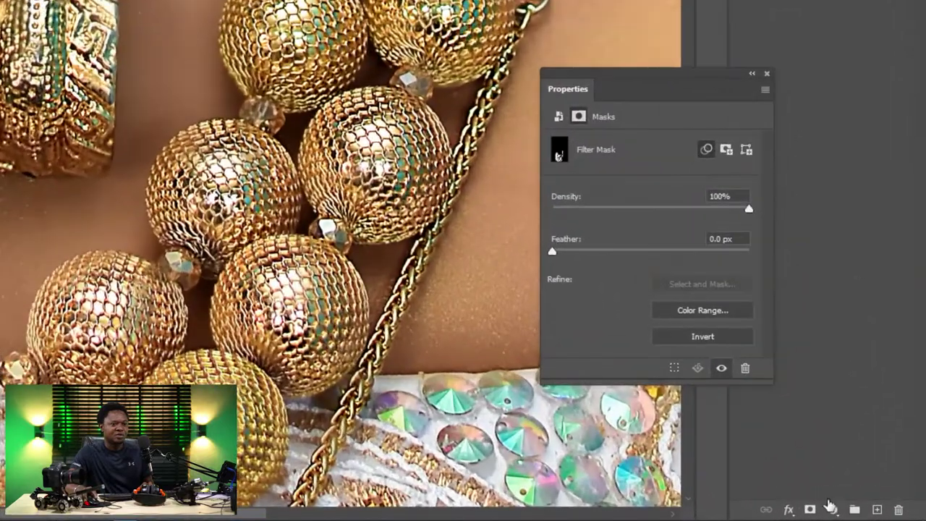
pyautogui.click(870, 514)
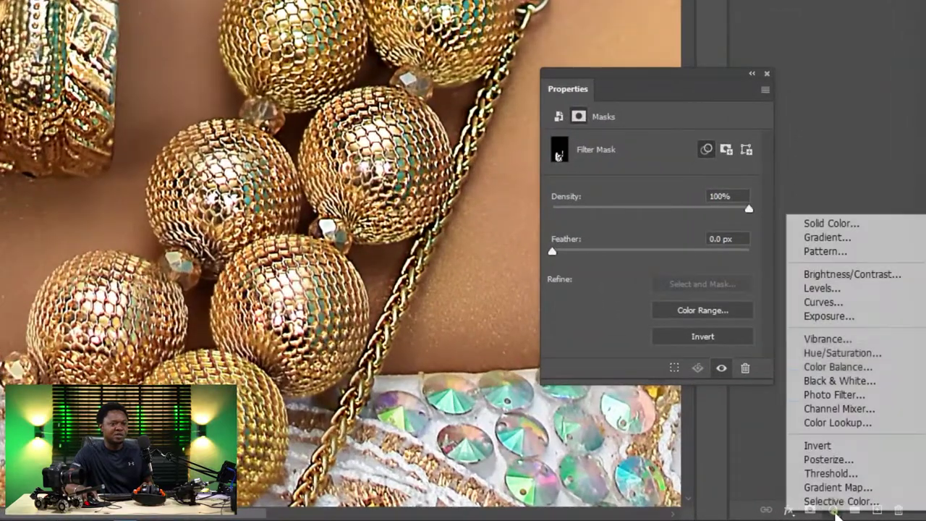
pyautogui.click(835, 300)
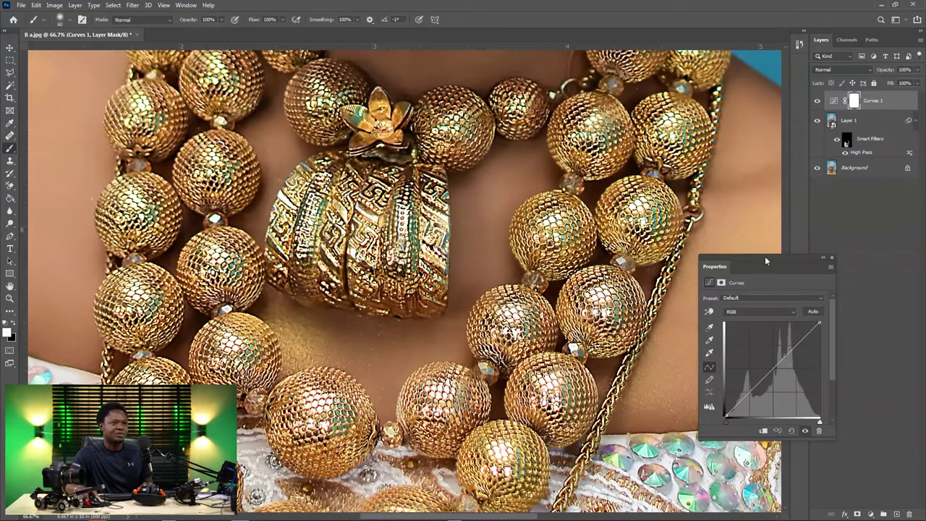
# Set the Curves 1 adjustment layer's blend mode to Screen
pyautogui.moveTo(764, 256); pyautogui.dragTo(761, 238)
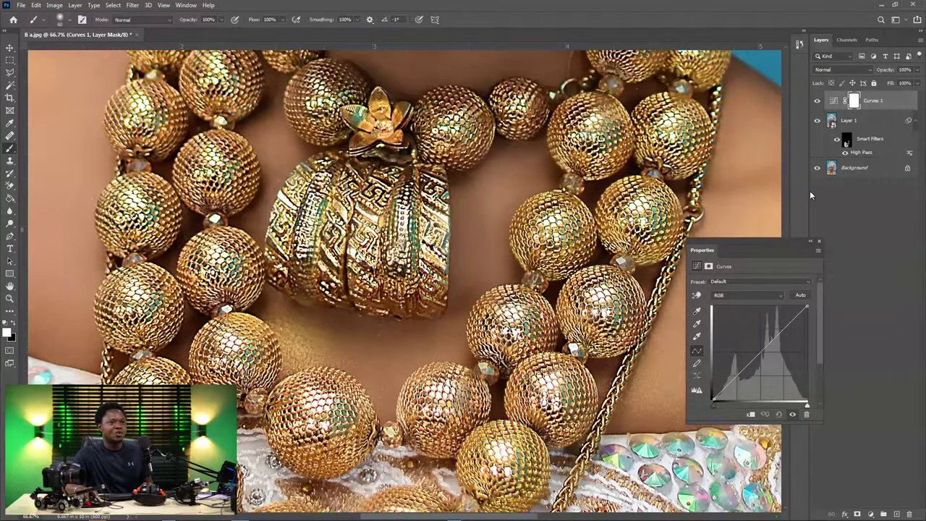
pyautogui.click(838, 68)
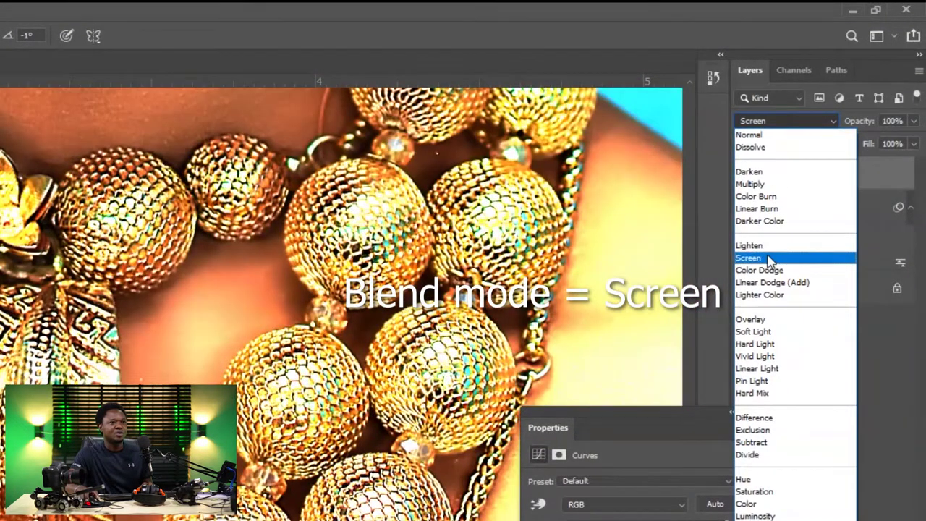
pyautogui.click(769, 258)
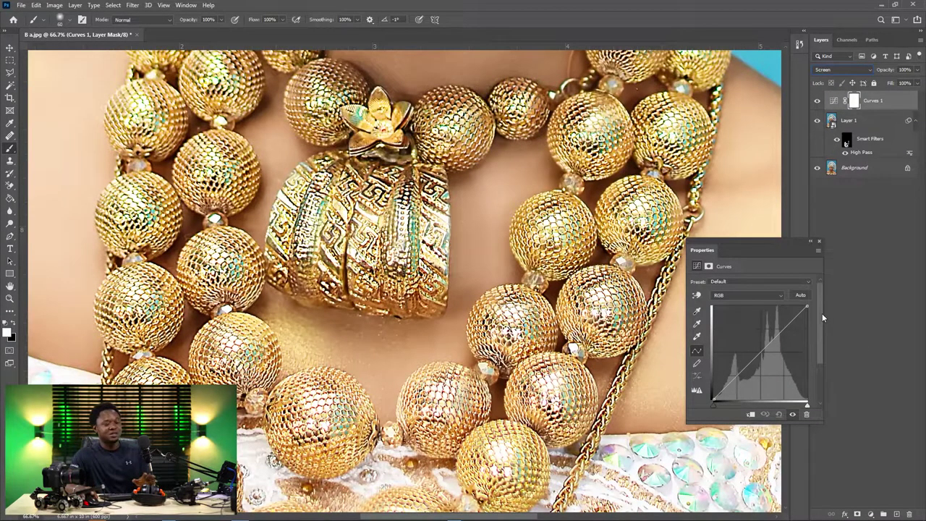
# In the Curves 1 blending options, set the Blend If underlying layer's black slider to a split of 174 / 211
pyautogui.moveTo(482, 206); pyautogui.dragTo(498, 267)
pyautogui.hotkey('ctrl', '-')
pyautogui.hotkey('ctrl', '-')
pyautogui.hotkey('ctrl', '-')
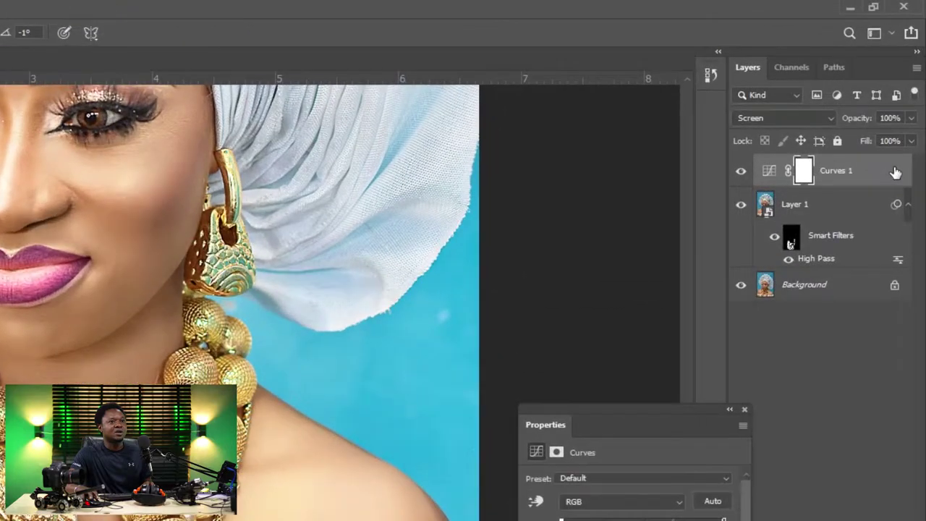
pyautogui.rightClick(908, 102)
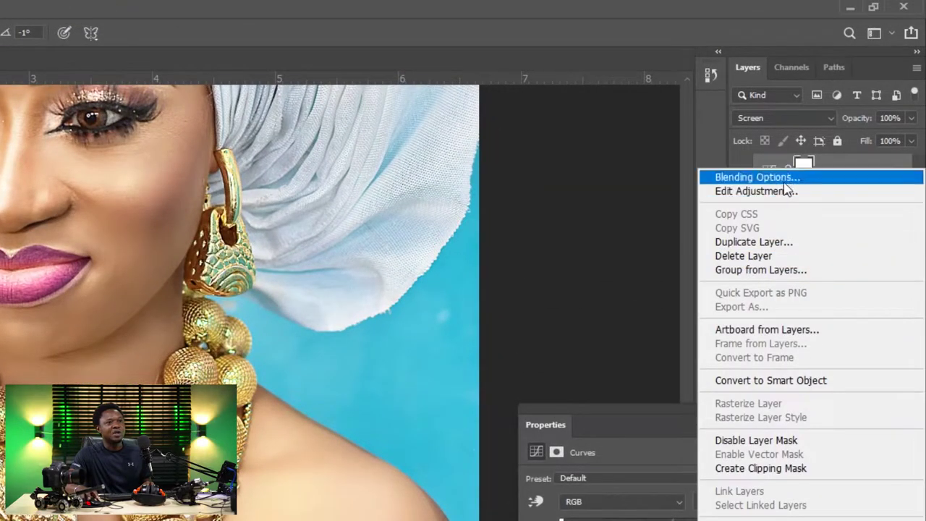
pyautogui.click(785, 180)
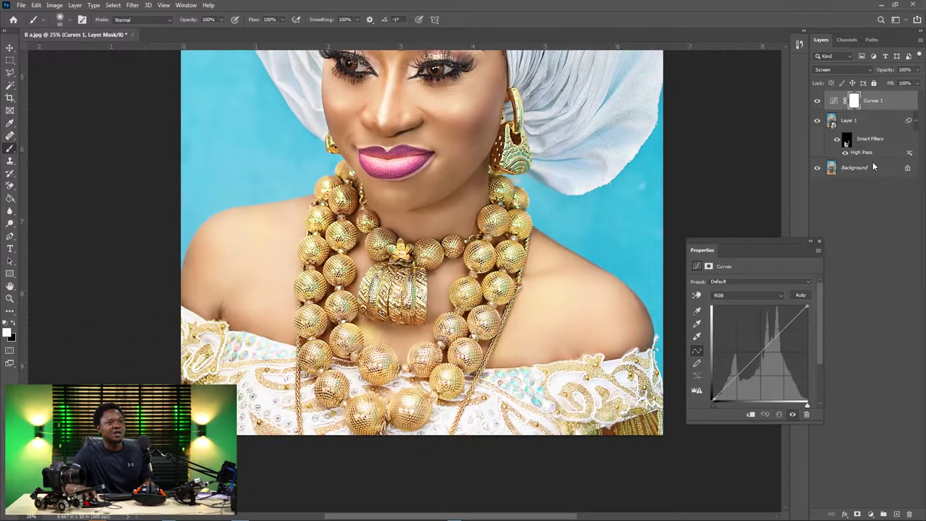
pyautogui.moveTo(827, 205); pyautogui.dragTo(792, 120)
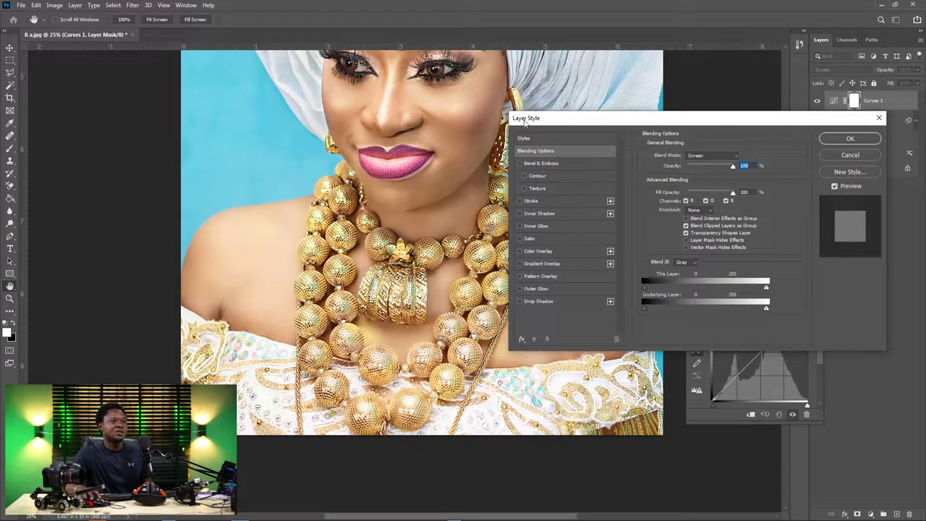
pyautogui.moveTo(693, 124); pyautogui.dragTo(711, 126)
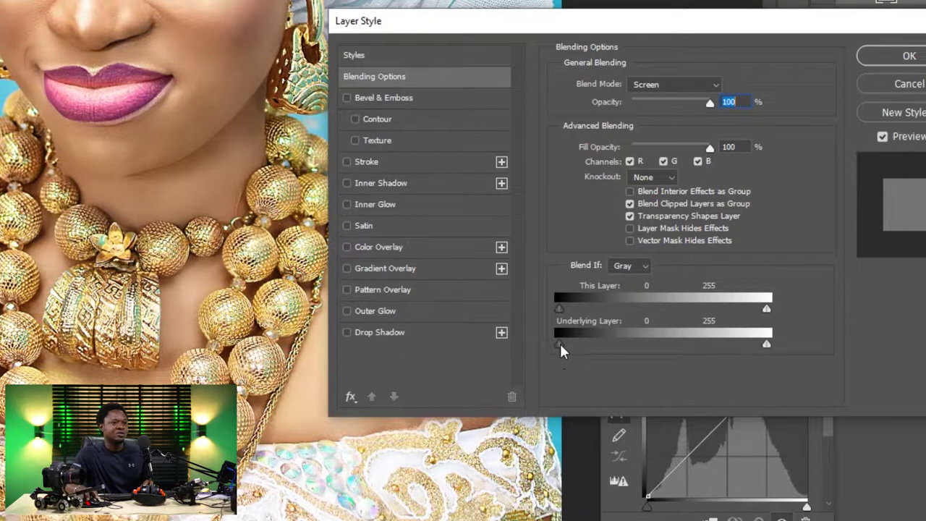
pyautogui.moveTo(561, 347); pyautogui.dragTo(613, 354)
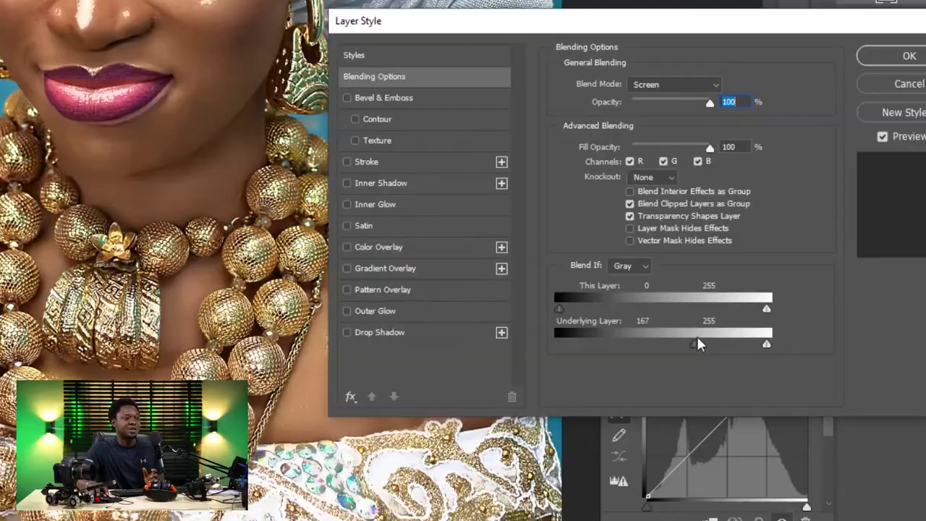
pyautogui.moveTo(697, 336); pyautogui.dragTo(709, 343)
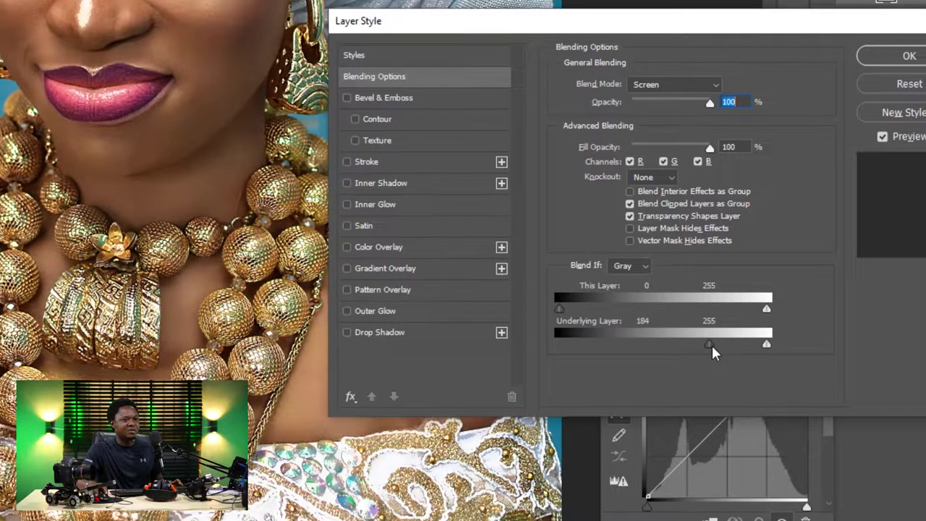
pyautogui.moveTo(712, 345); pyautogui.dragTo(732, 346)
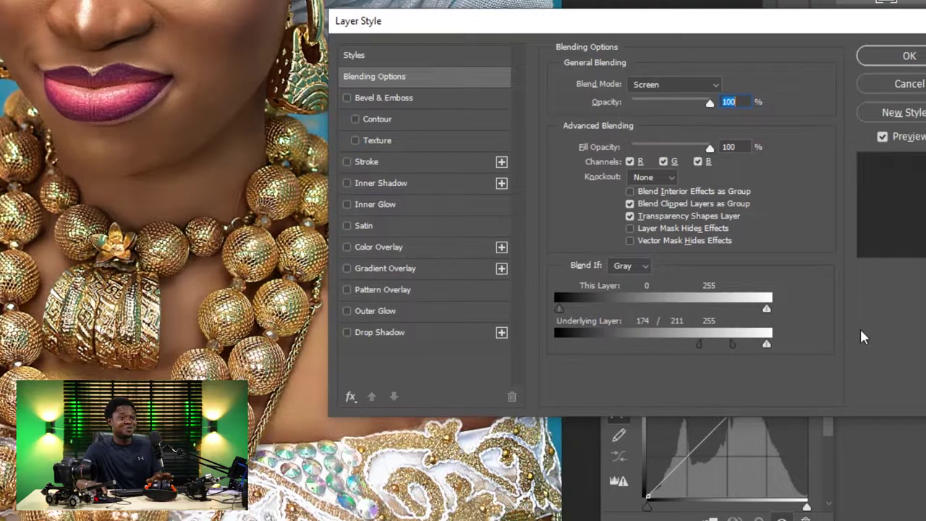
pyautogui.click(907, 58)
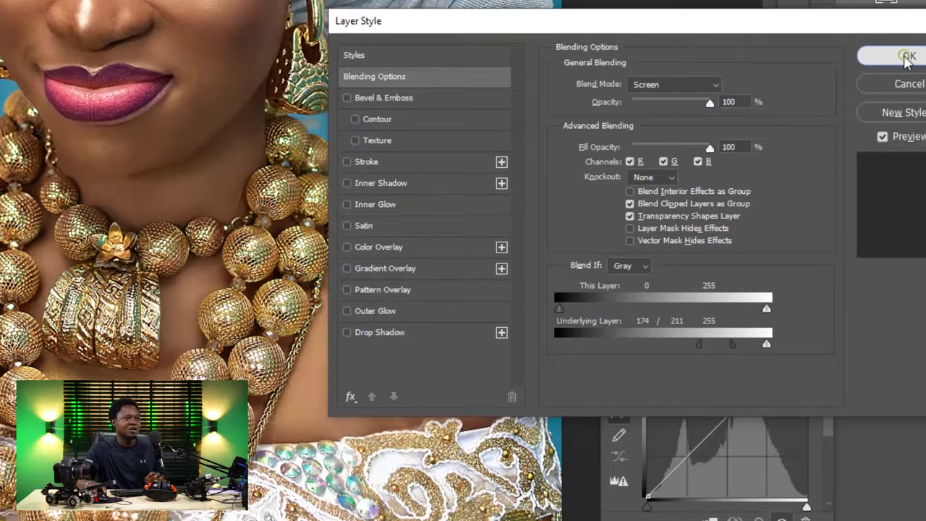
# Invert the Curves 1 layer mask to black
pyautogui.hotkey('ctrl', 'i')
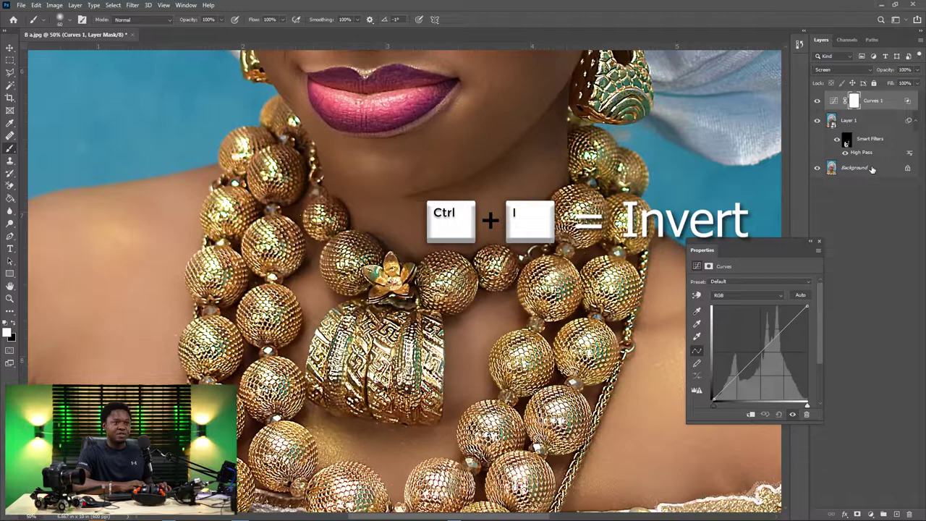
pyautogui.hotkey('ctrl', 'i')
pyautogui.hotkey('ctrl', '+')
pyautogui.hotkey('ctrl', '+')
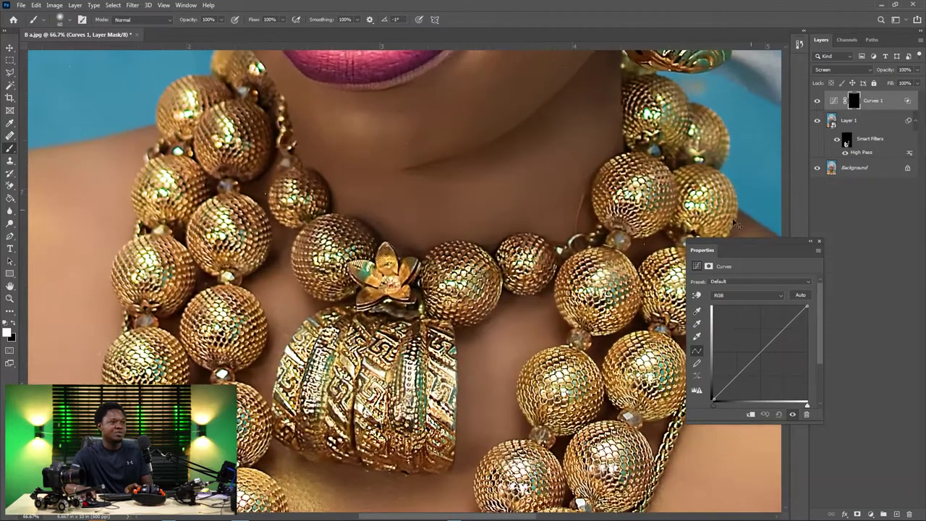
# Paint white on the Curves 1 mask over the central pendant and the left-hand bead strands with a size 175 brush
pyautogui.moveTo(447, 239); pyautogui.dragTo(492, 259)
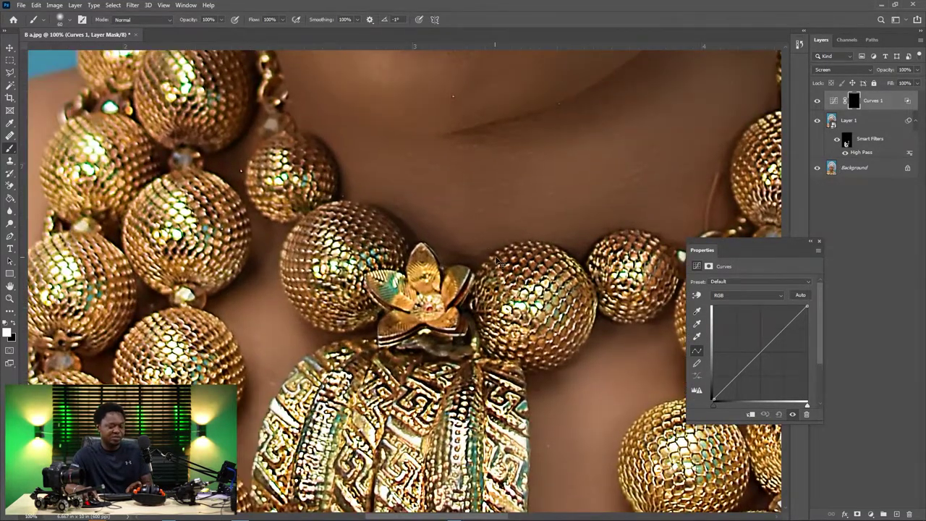
pyautogui.hotkey('ctrl', '-')
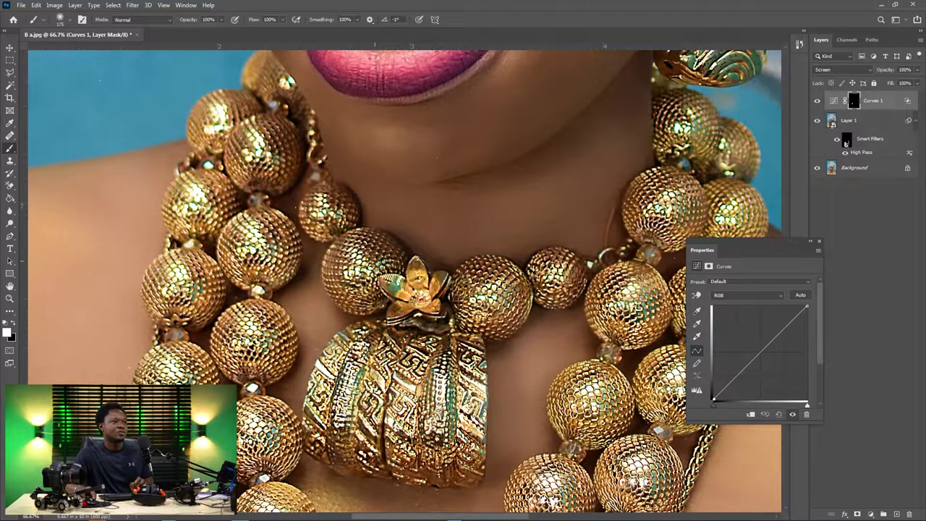
pyautogui.moveTo(224, 306); pyautogui.dragTo(334, 224)
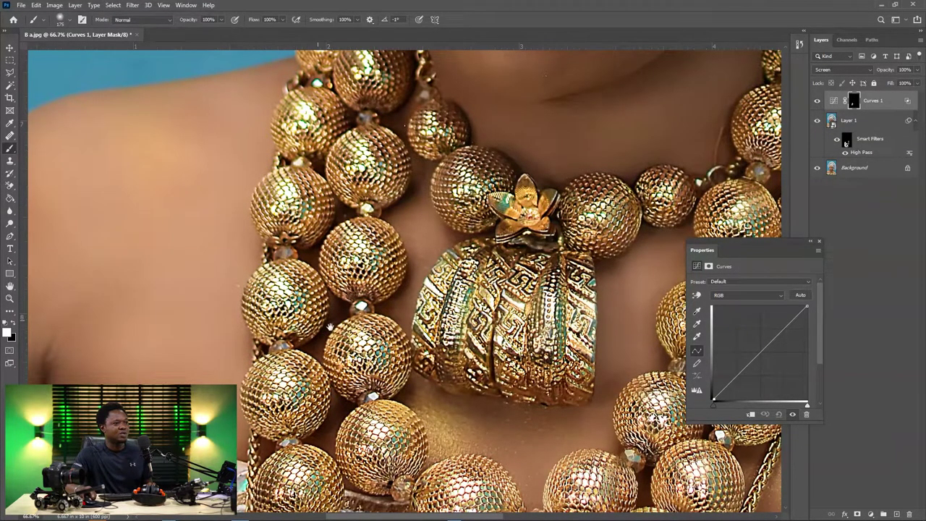
pyautogui.moveTo(330, 327); pyautogui.dragTo(283, 206)
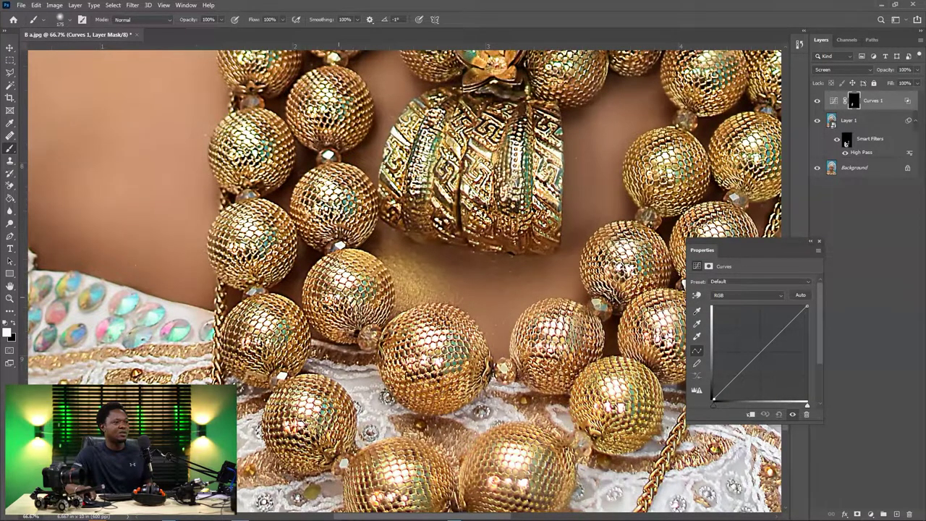
pyautogui.moveTo(355, 330); pyautogui.dragTo(330, 204)
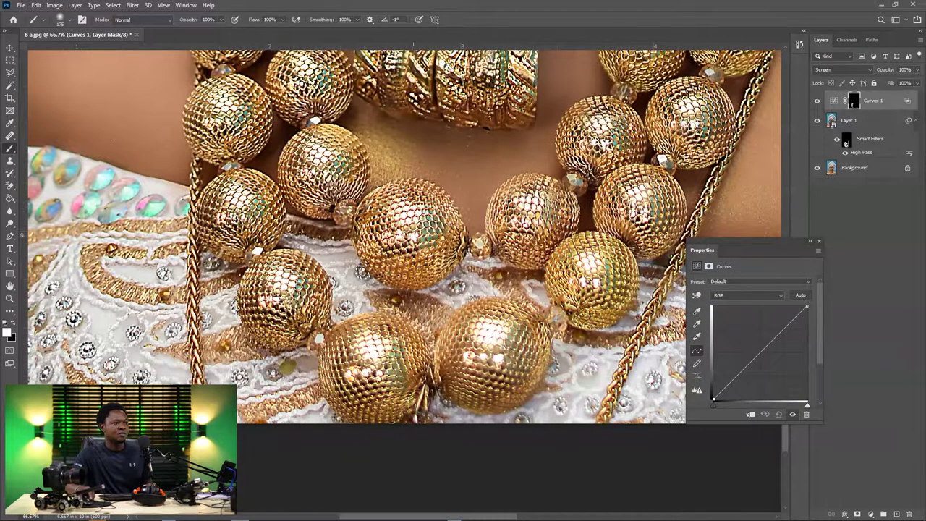
# Enlarge the brush to size 250 and paint white on the Curves 1 mask over the right-hand bead strands
pyautogui.moveTo(541, 212); pyautogui.dragTo(426, 288)
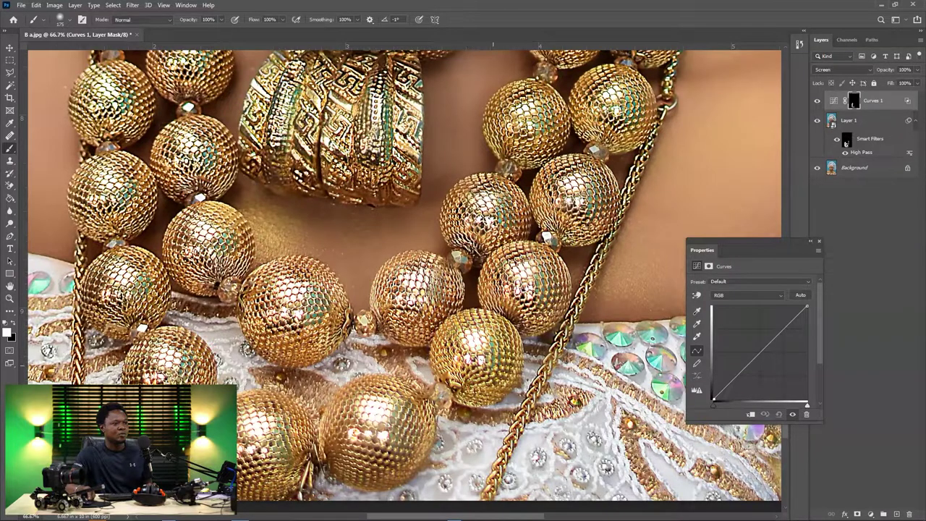
pyautogui.press(']')
pyautogui.press(']')
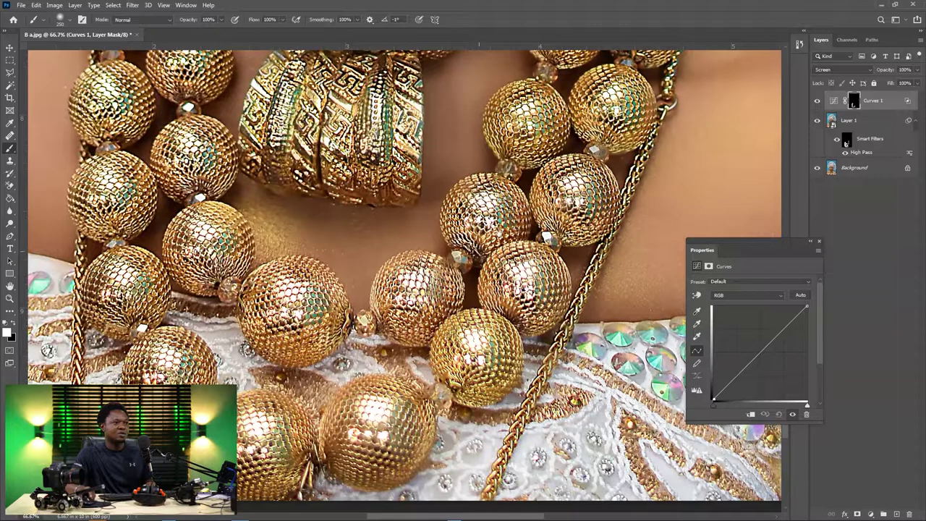
pyautogui.moveTo(500, 233); pyautogui.dragTo(438, 331)
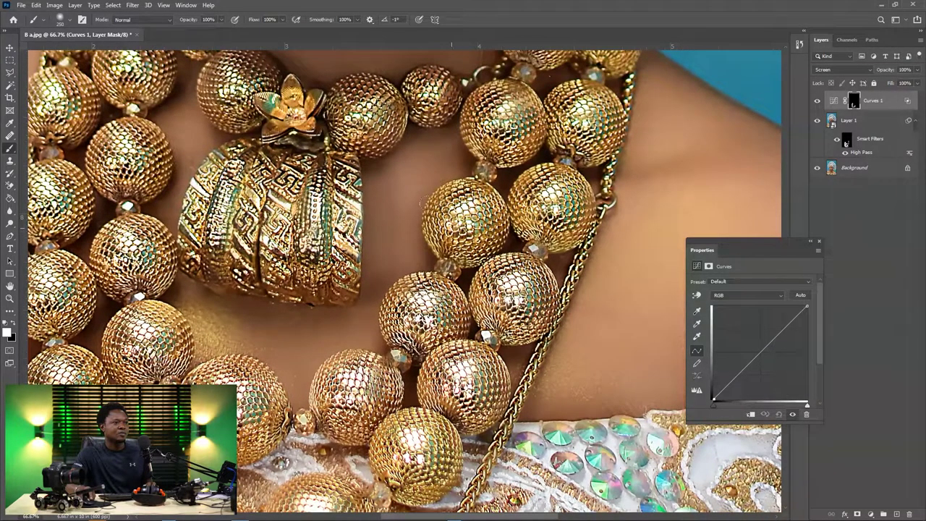
pyautogui.moveTo(520, 111); pyautogui.dragTo(483, 256)
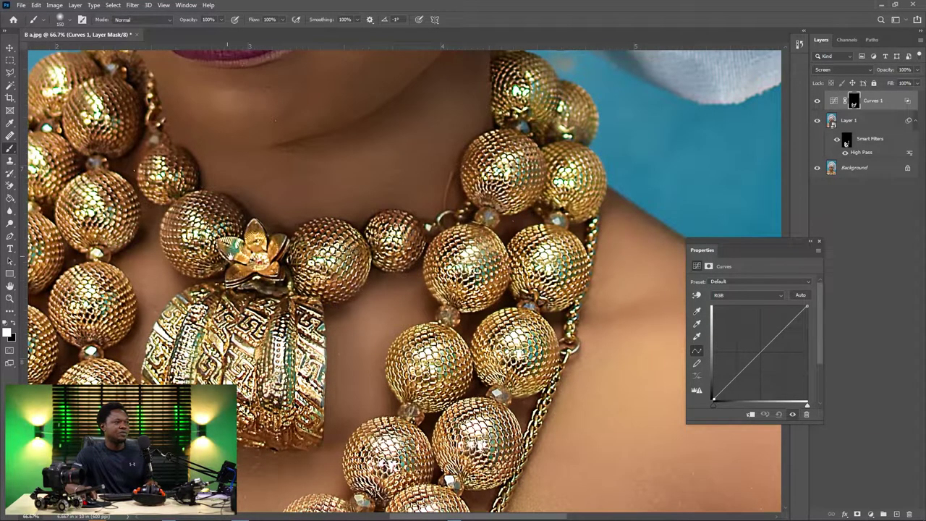
# Paint white on the Curves 1 mask over the earrings with a size 150 brush
pyautogui.moveTo(230, 256); pyautogui.dragTo(451, 423)
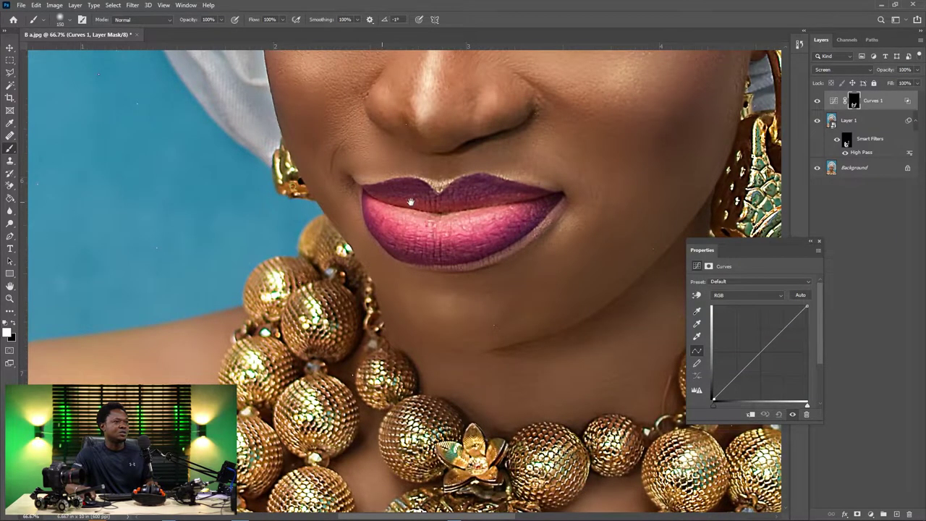
pyautogui.moveTo(462, 189); pyautogui.dragTo(275, 282)
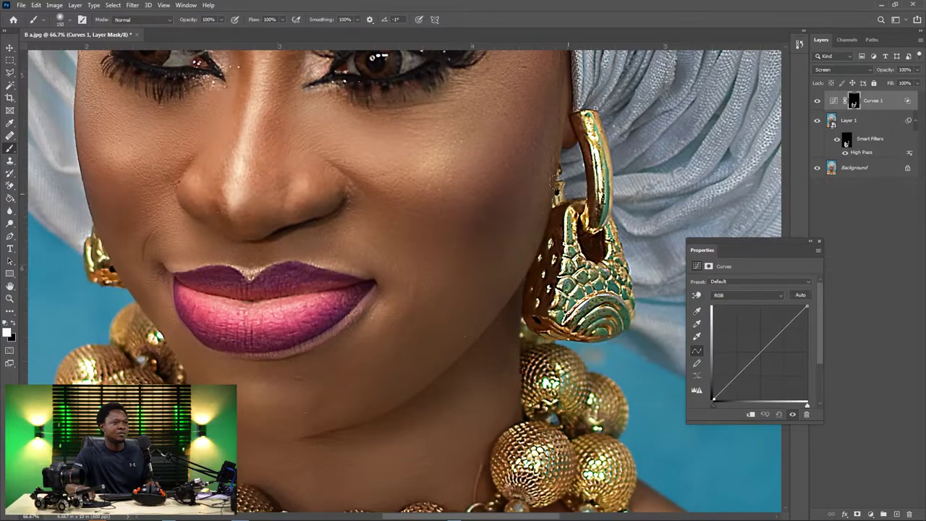
pyautogui.moveTo(598, 320); pyautogui.dragTo(525, 62)
# Paint white on the Curves 1 mask along the right-hand and left-hand braided chains with a size 60 brush
pyautogui.moveTo(524, 442); pyautogui.dragTo(518, 268)
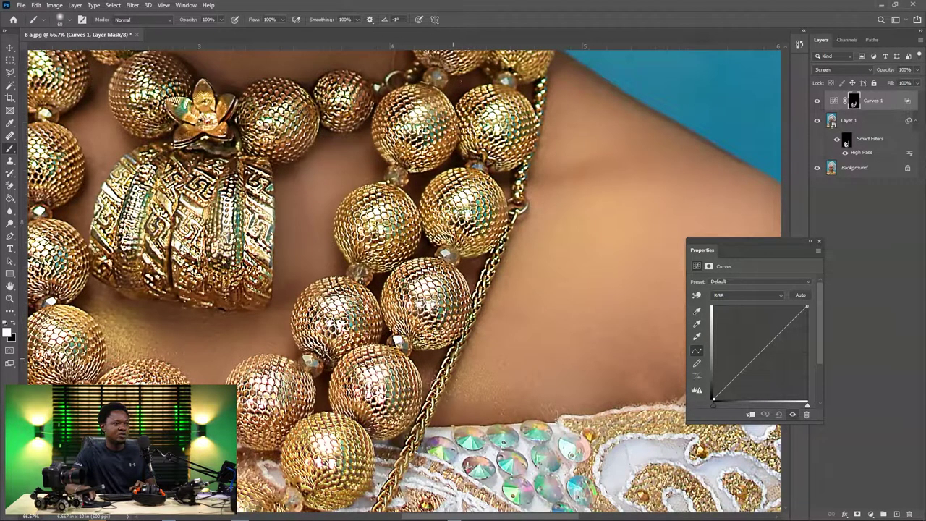
pyautogui.moveTo(415, 436); pyautogui.dragTo(481, 288)
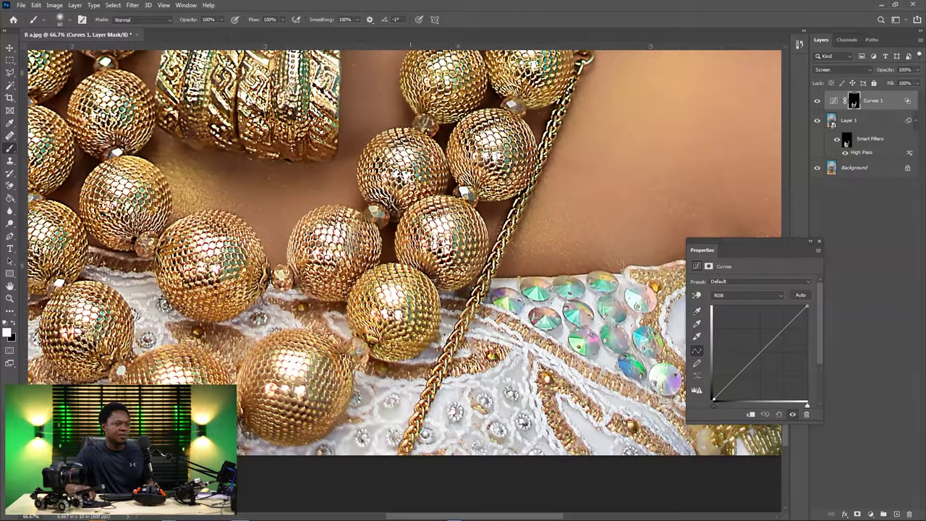
pyautogui.moveTo(396, 455); pyautogui.dragTo(516, 334)
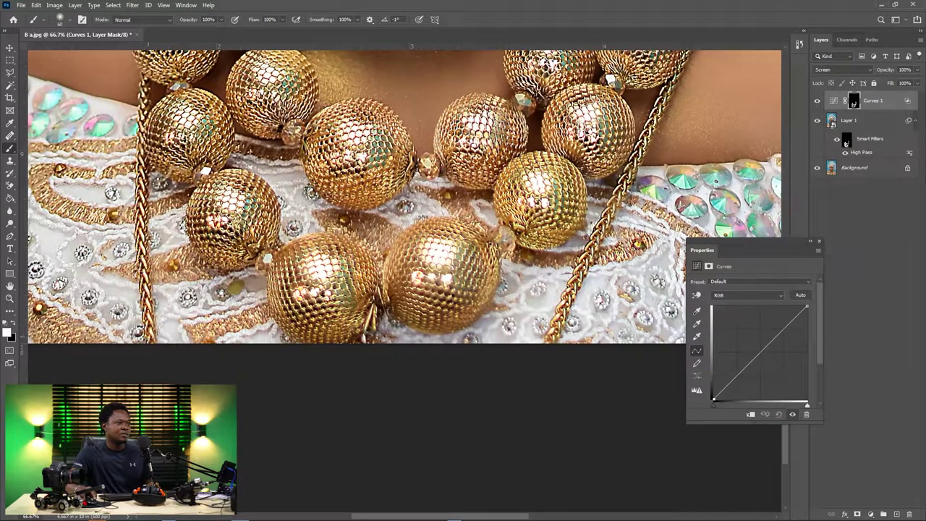
pyautogui.moveTo(140, 136); pyautogui.dragTo(217, 307)
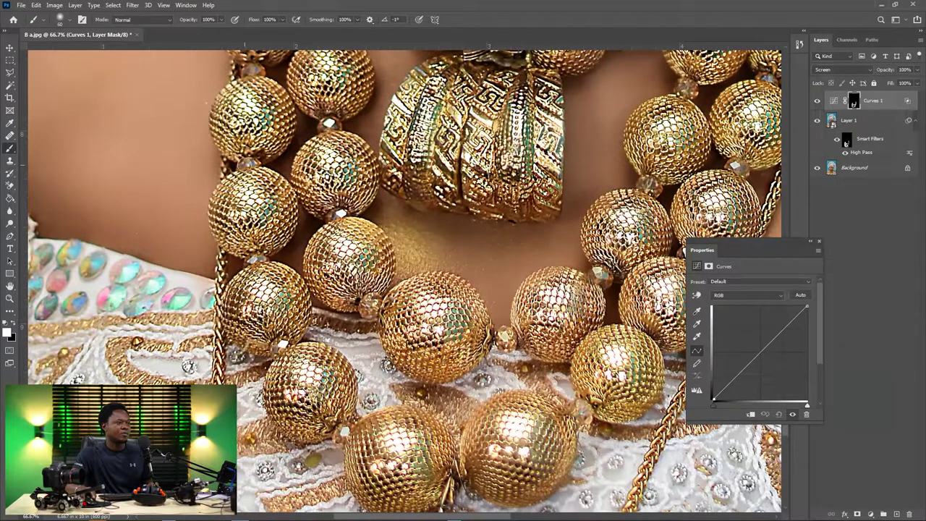
pyautogui.moveTo(224, 165); pyautogui.dragTo(218, 325)
pyautogui.moveTo(231, 294); pyautogui.dragTo(231, 292)
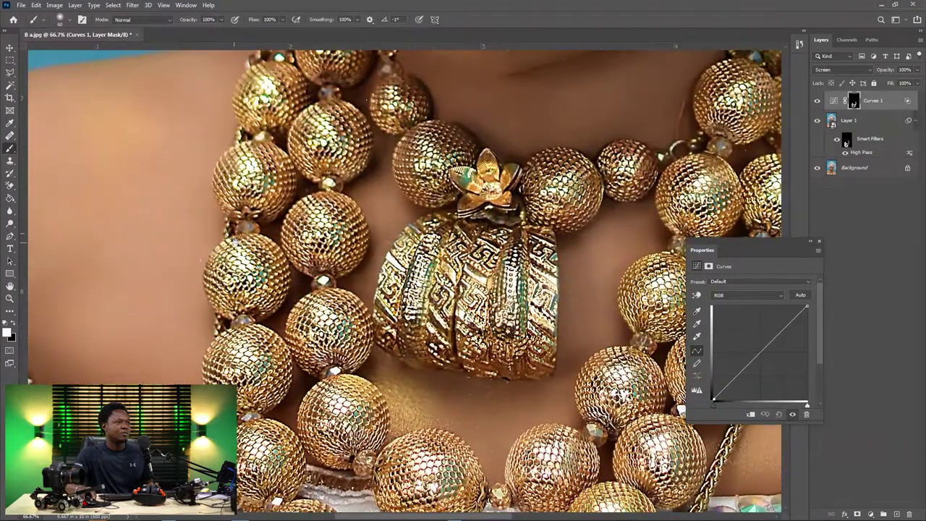
# Review the whole portrait and compare the jewelry with the Curves 1 layer hidden and shown
pyautogui.hotkey('ctrl', '-')
pyautogui.hotkey('ctrl', '-')
pyautogui.hotkey('ctrl', '-')
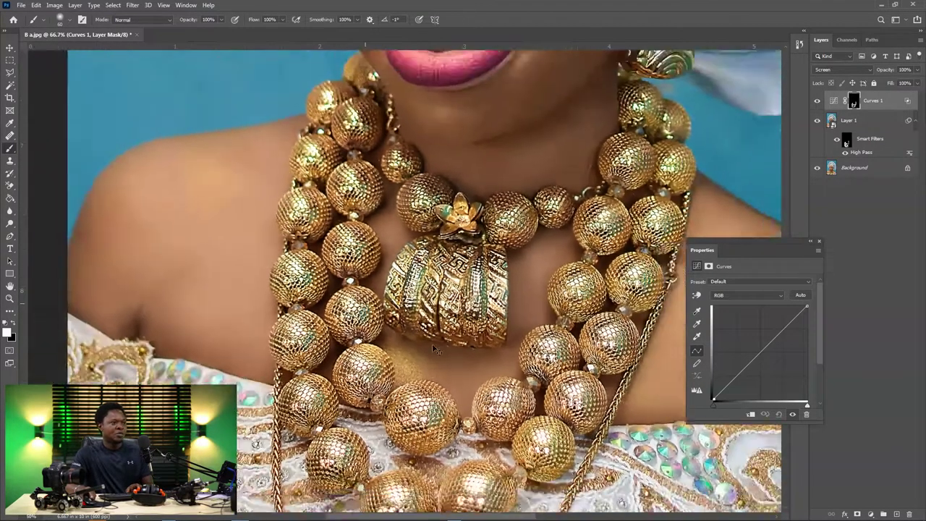
pyautogui.moveTo(481, 248); pyautogui.dragTo(470, 309)
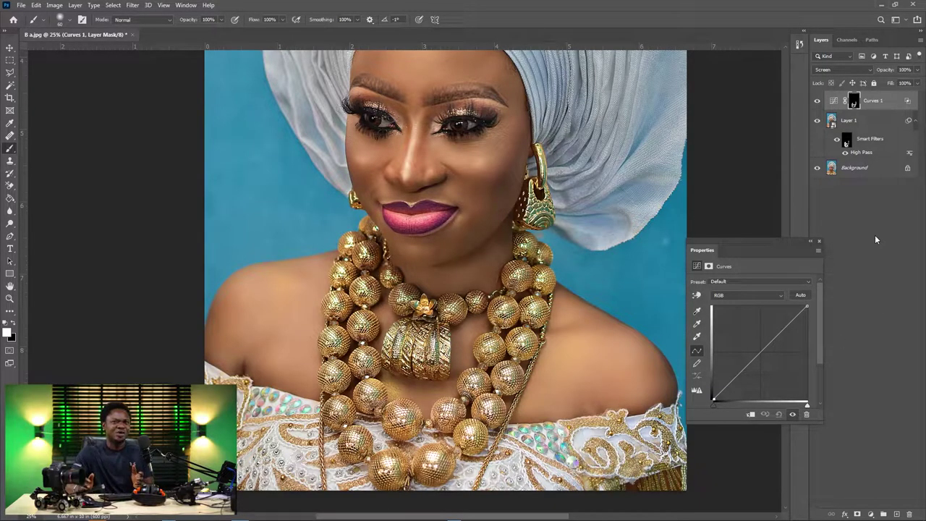
pyautogui.click(817, 101)
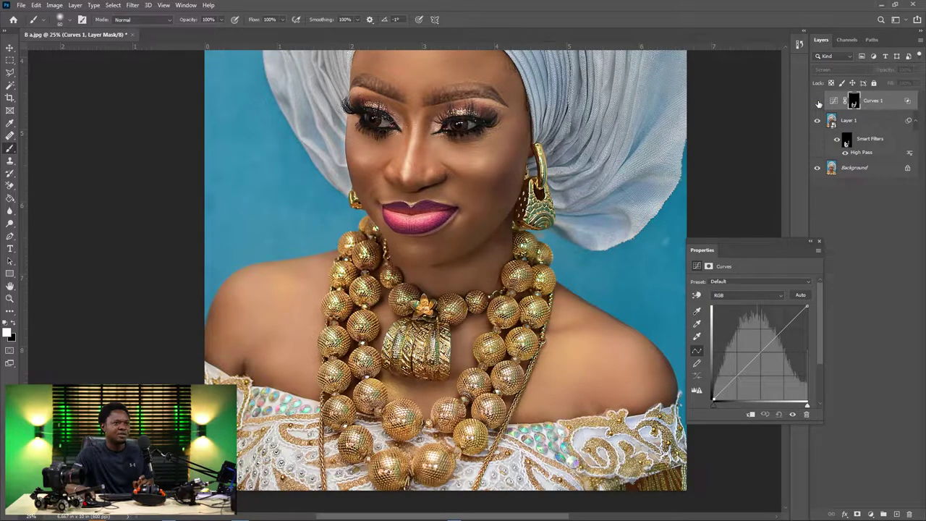
pyautogui.click(819, 102)
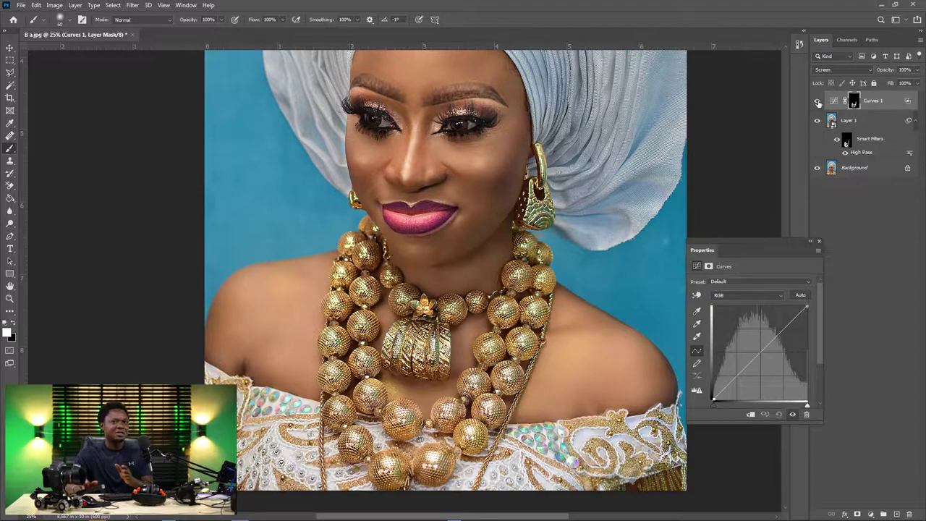
pyautogui.click(819, 102)
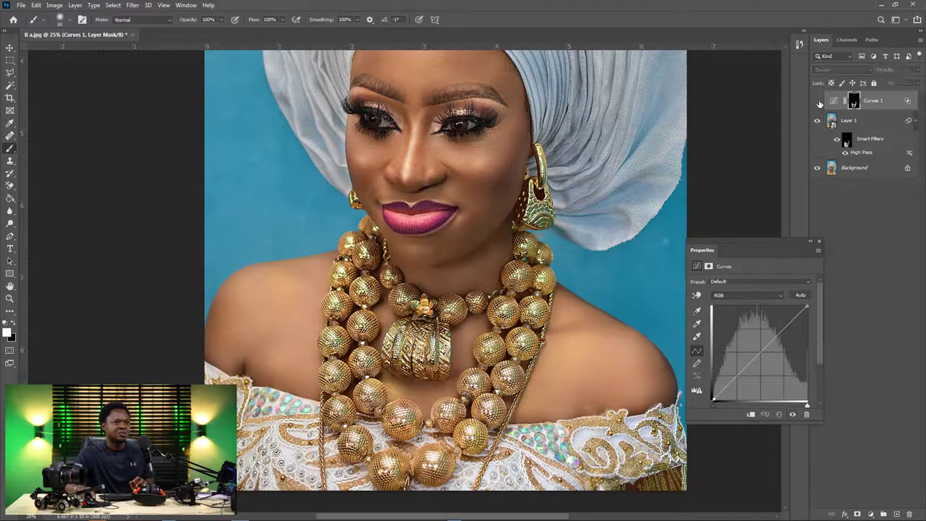
# Compare the necklace beads and pendant up close with the Curves 1 layer hidden and shown
pyautogui.click(818, 102)
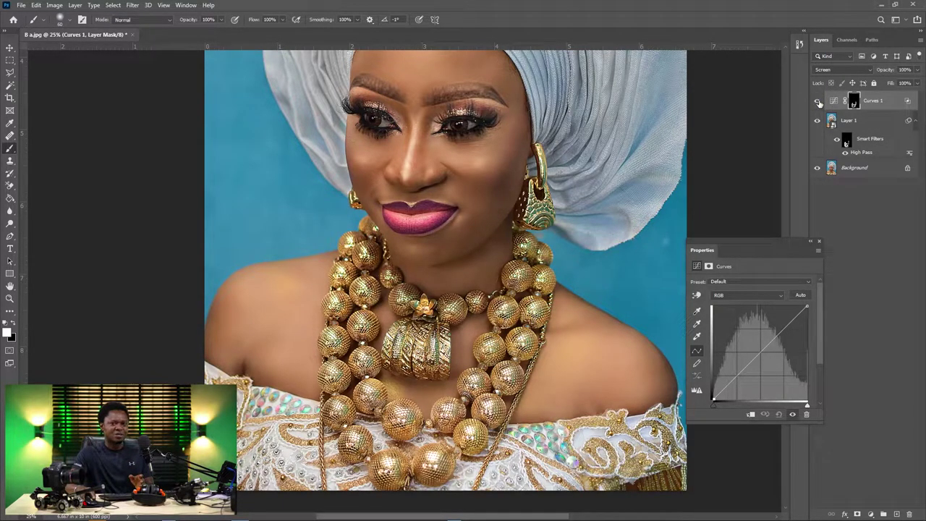
pyautogui.hotkey('ctrl', '+')
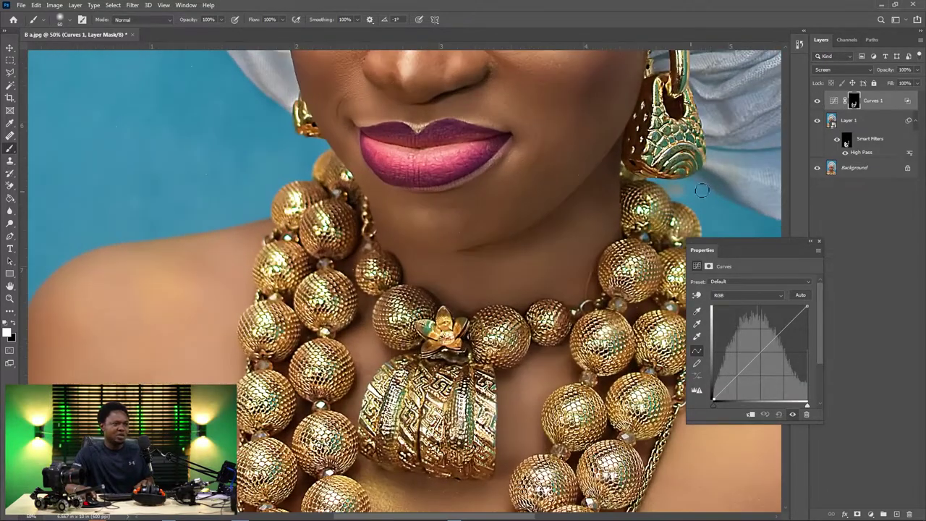
pyautogui.click(819, 102)
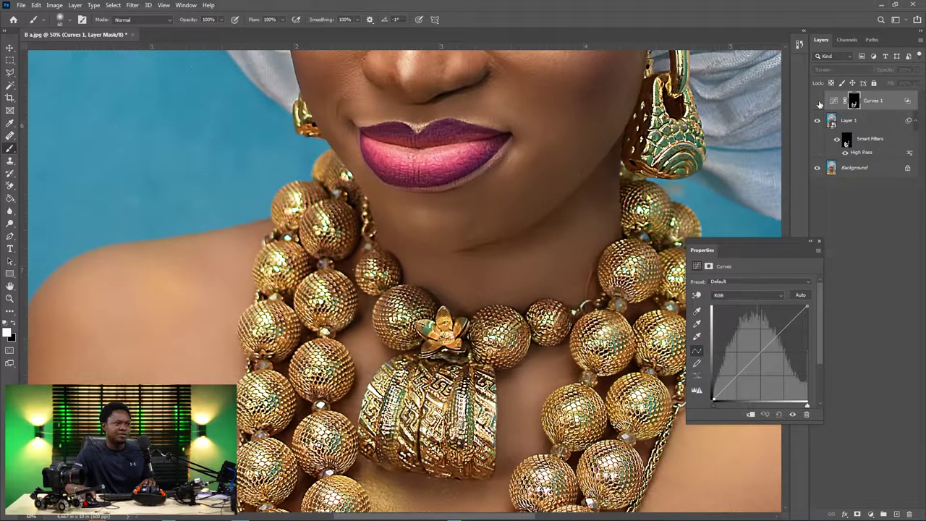
pyautogui.click(818, 102)
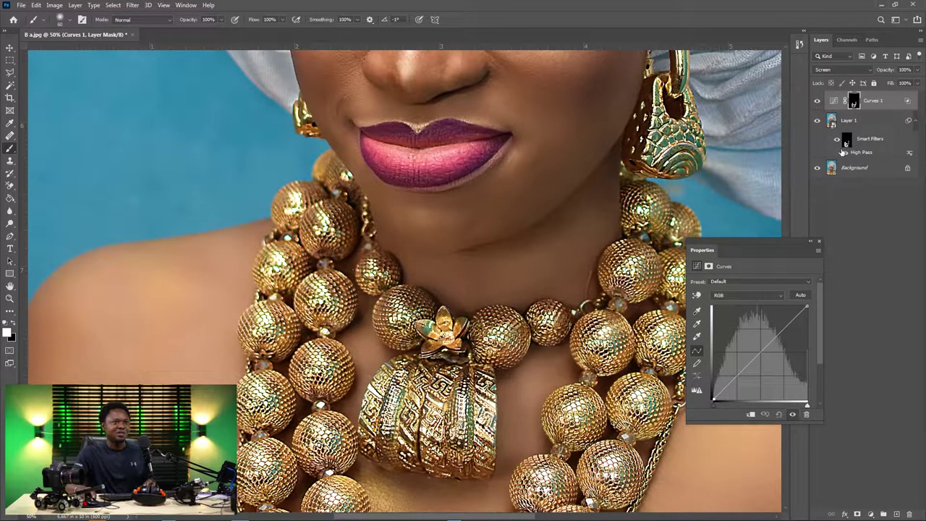
# Open the Curves 1 blending options and set the Blend If Underlying Layer shadow limit to a single value of 179
pyautogui.doubleClick(910, 103)
pyautogui.moveTo(728, 123); pyautogui.dragTo(729, 139)
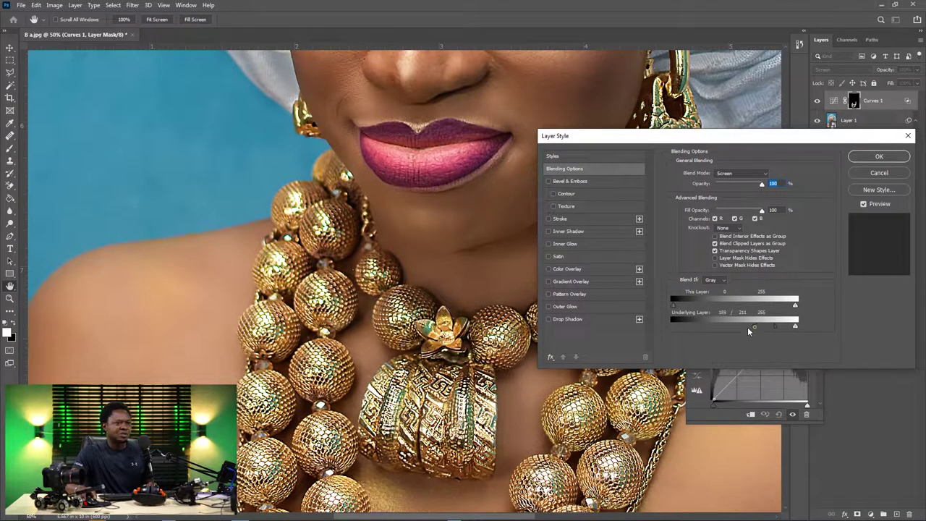
pyautogui.moveTo(748, 327)
pyautogui.mouseDown()
pyautogui.moveTo(713, 329)
pyautogui.moveTo(766, 327)
pyautogui.moveTo(680, 325)
pyautogui.moveTo(748, 328)
pyautogui.mouseUp()
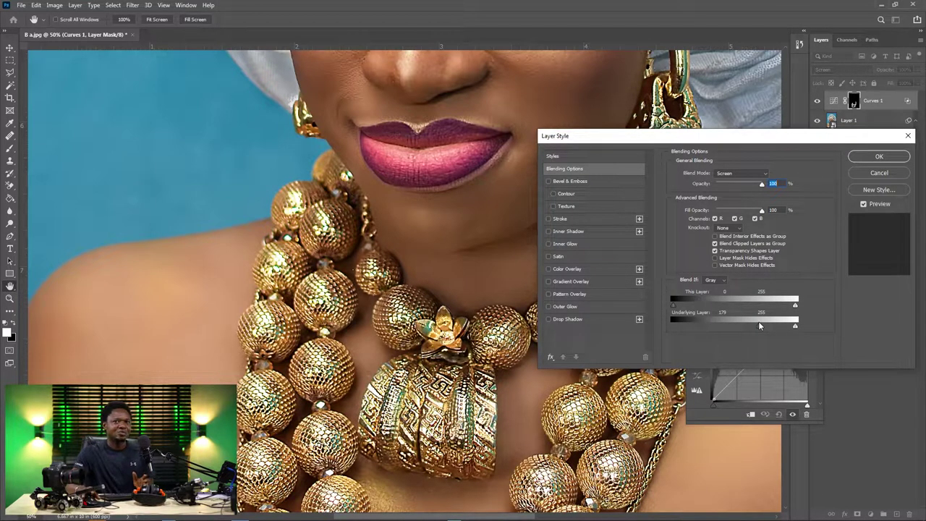
# Split the Blend If Underlying Layer shadow limit to 179 / 206, apply the layer style and close the Curves properties
pyautogui.hotkey('ctrl', '-')
pyautogui.hotkey('ctrl', '-')
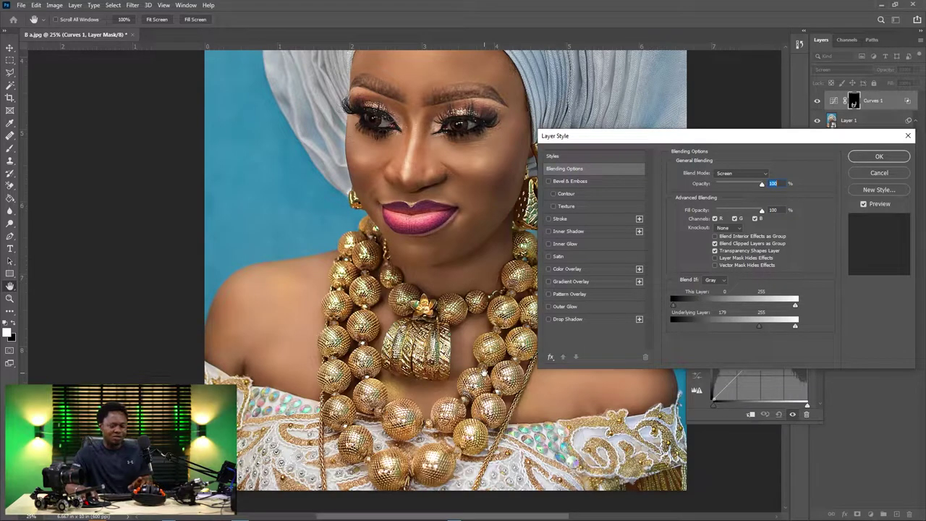
pyautogui.hotkey('ctrl', '+')
pyautogui.moveTo(456, 378); pyautogui.dragTo(395, 301)
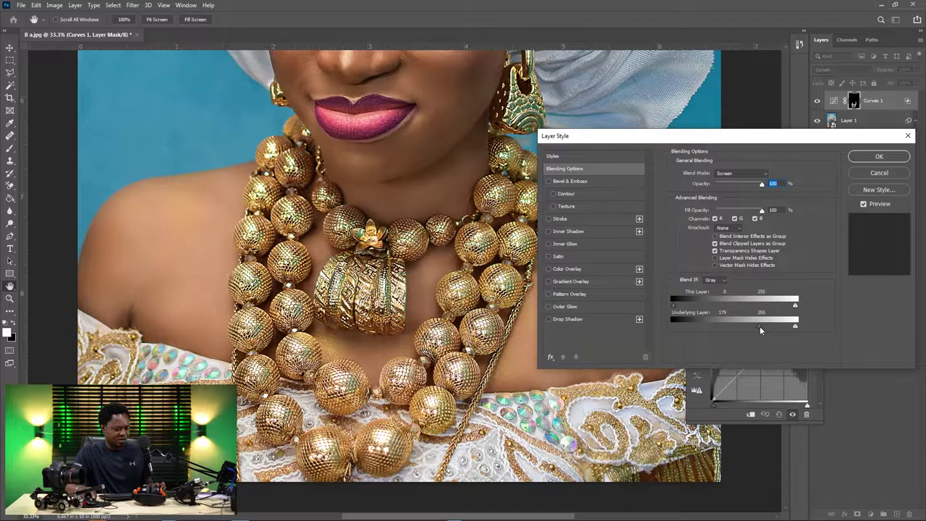
pyautogui.press('alt')
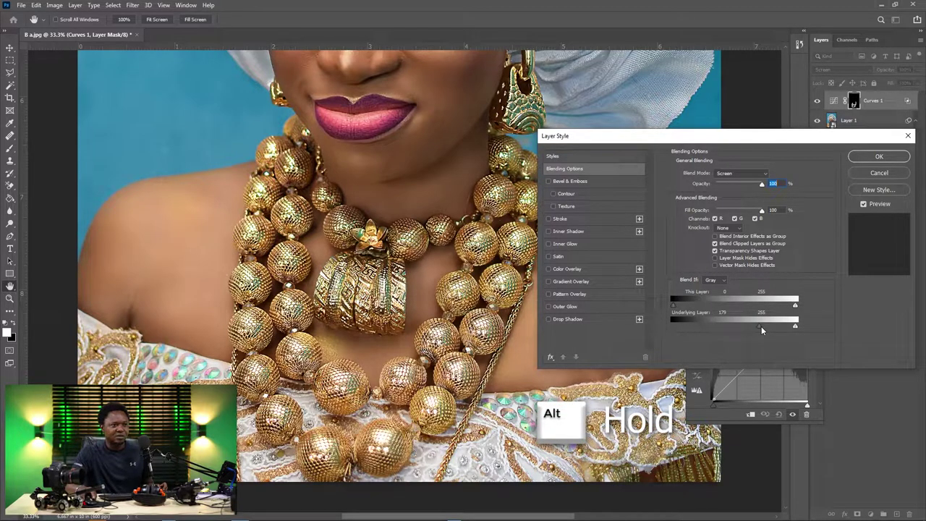
pyautogui.press('alt')
pyautogui.moveTo(768, 325); pyautogui.dragTo(770, 325)
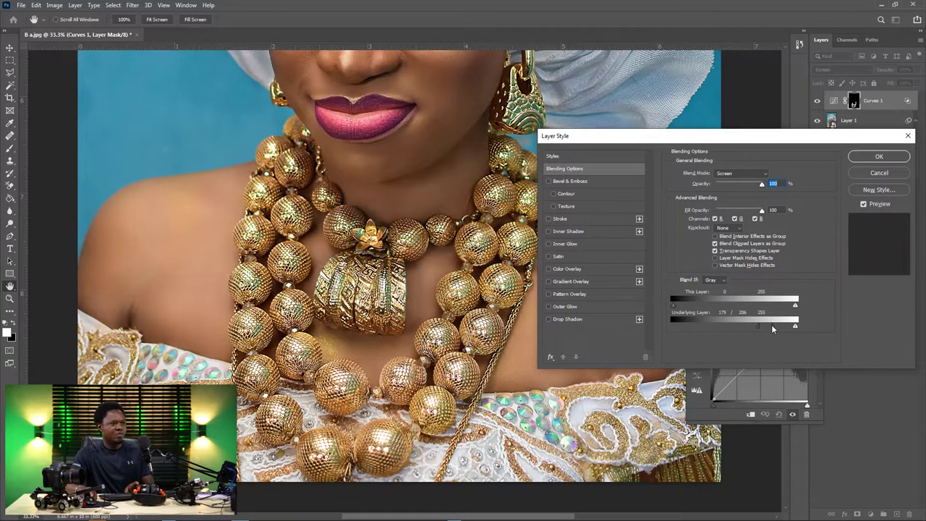
pyautogui.hotkey('ctrl', '+')
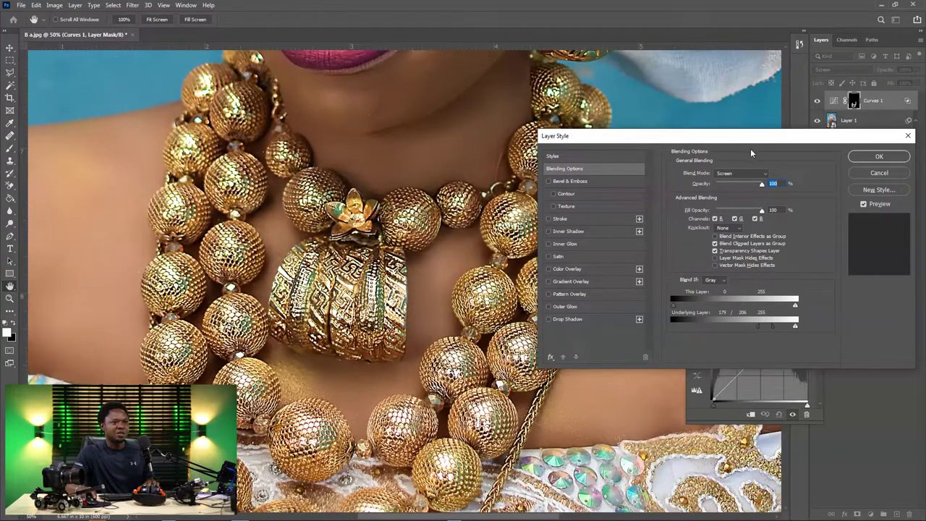
pyautogui.moveTo(742, 139)
pyautogui.mouseDown()
pyautogui.moveTo(742, 187)
pyautogui.moveTo(717, 176)
pyautogui.mouseUp()
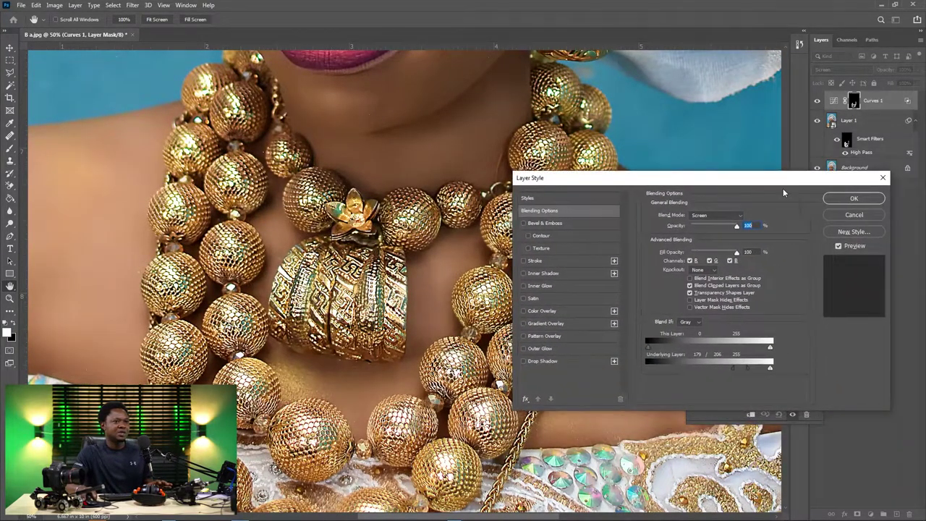
pyautogui.click(855, 197)
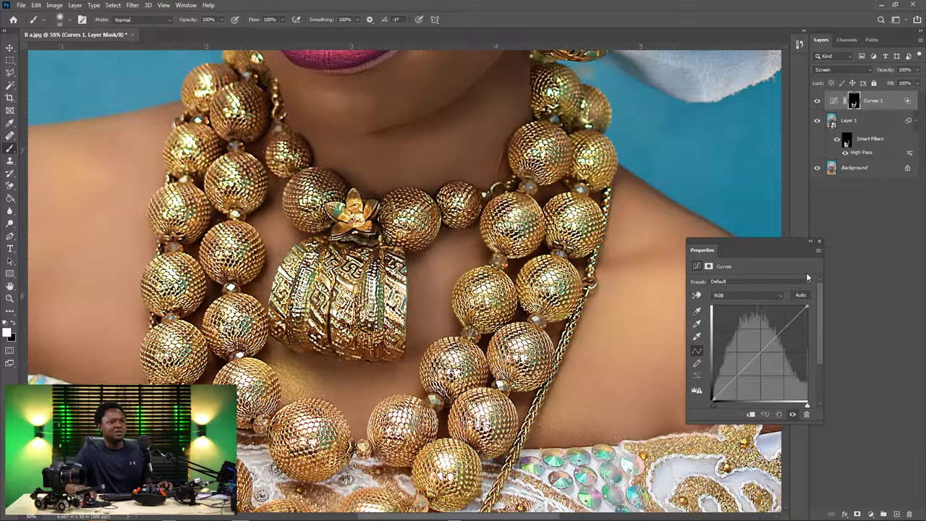
pyautogui.click(819, 242)
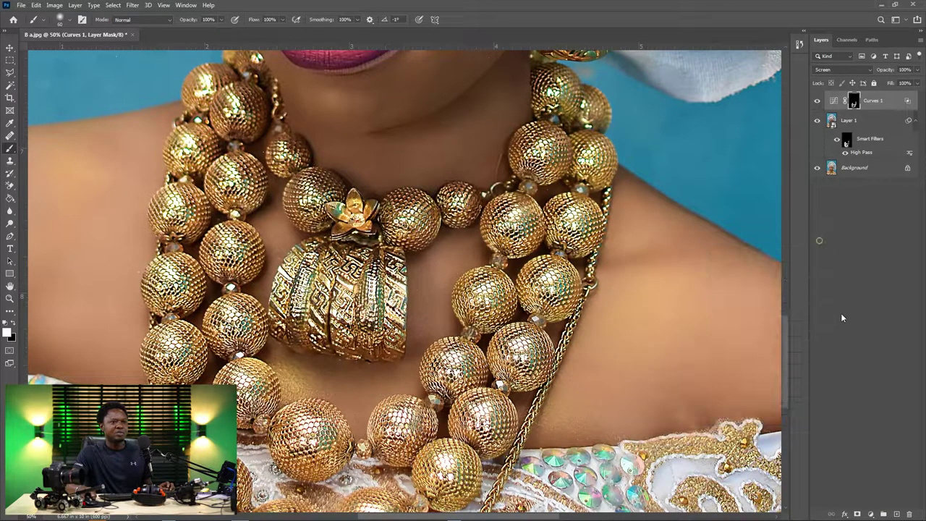
# Check the softened highlight blending on the jewelry by hiding and showing the Curves 1 layer
pyautogui.click(819, 102)
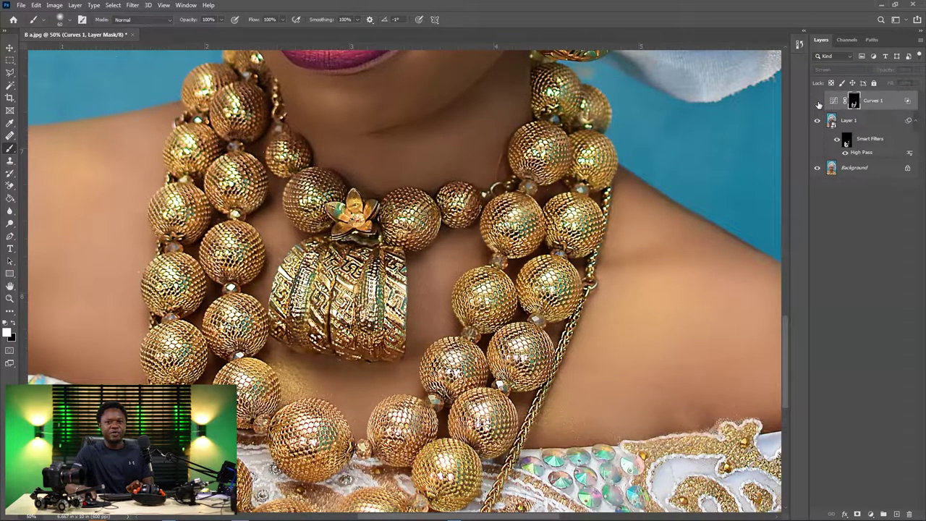
pyautogui.click(819, 102)
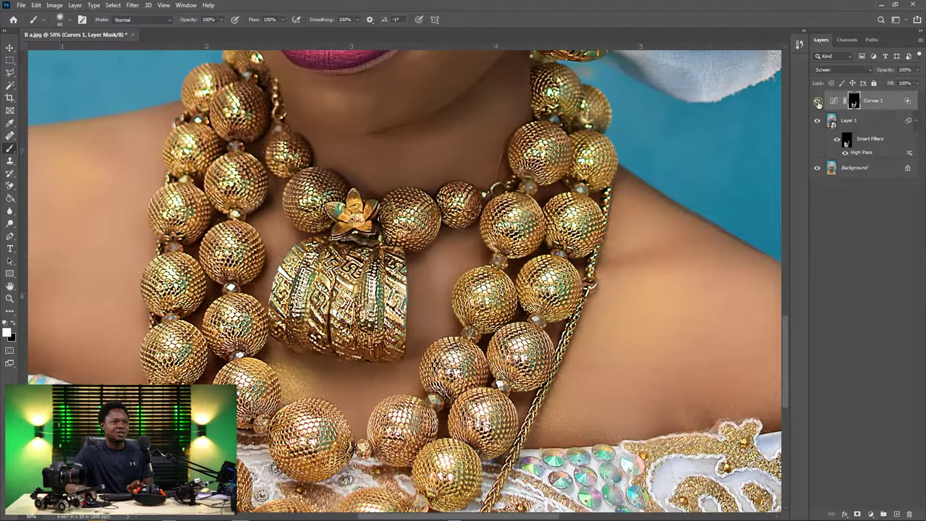
pyautogui.click(819, 102)
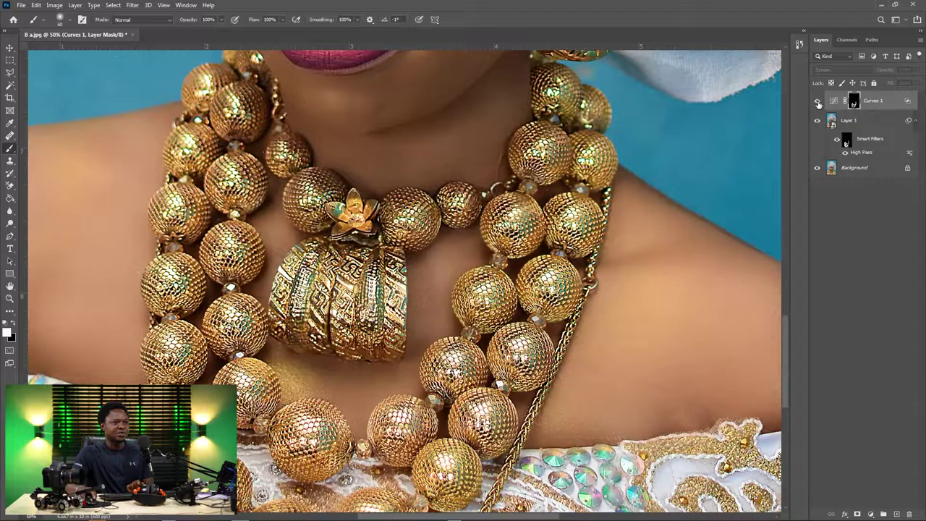
pyautogui.click(818, 102)
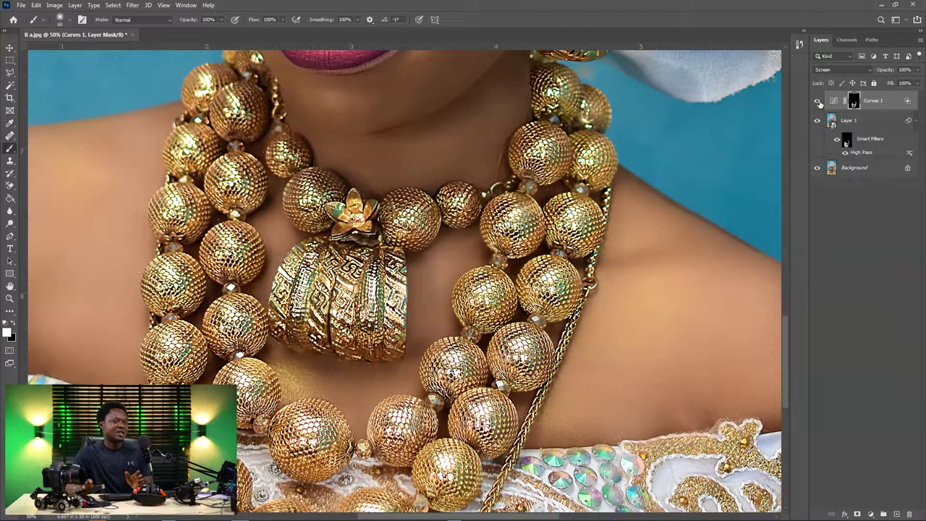
# Group the Curves 1 adjustment and Layer 1 together, and check the group's contents
pyautogui.click(851, 122)
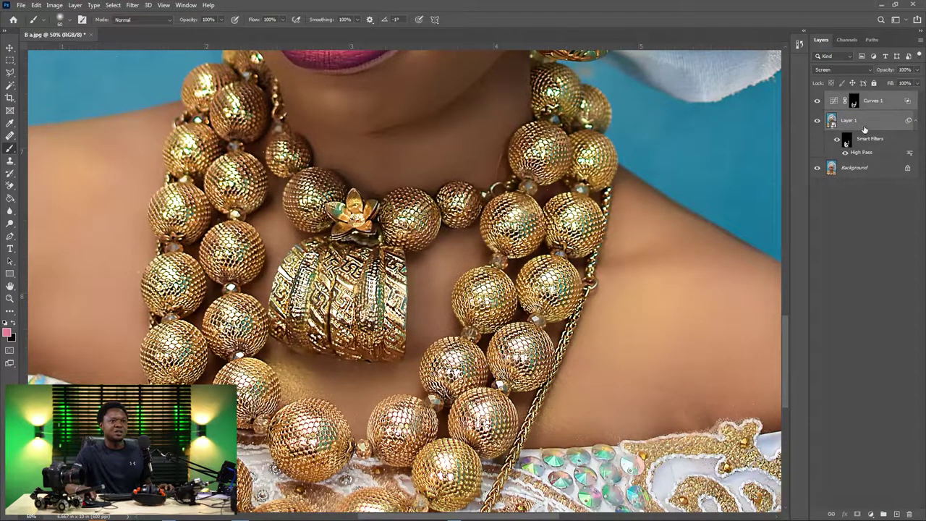
pyautogui.click(867, 105)
pyautogui.click(870, 120)
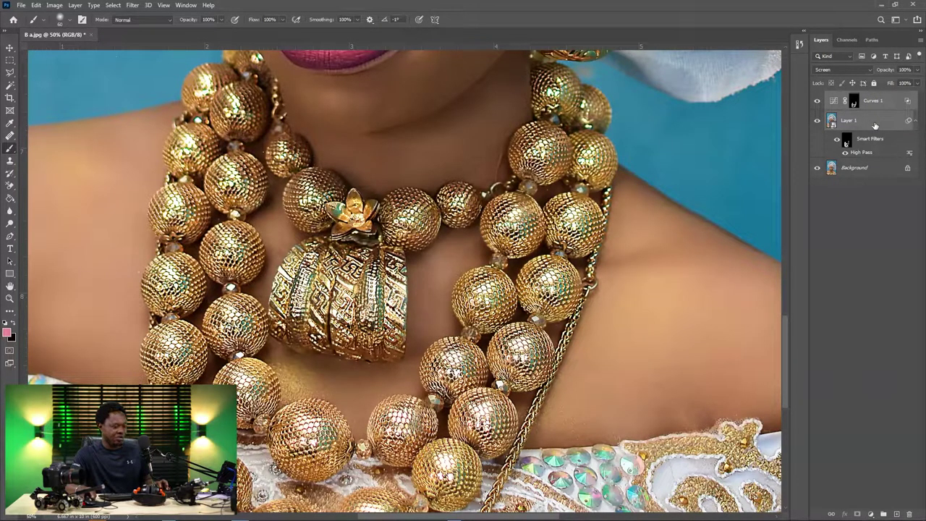
pyautogui.hotkey('ctrl', 'g')
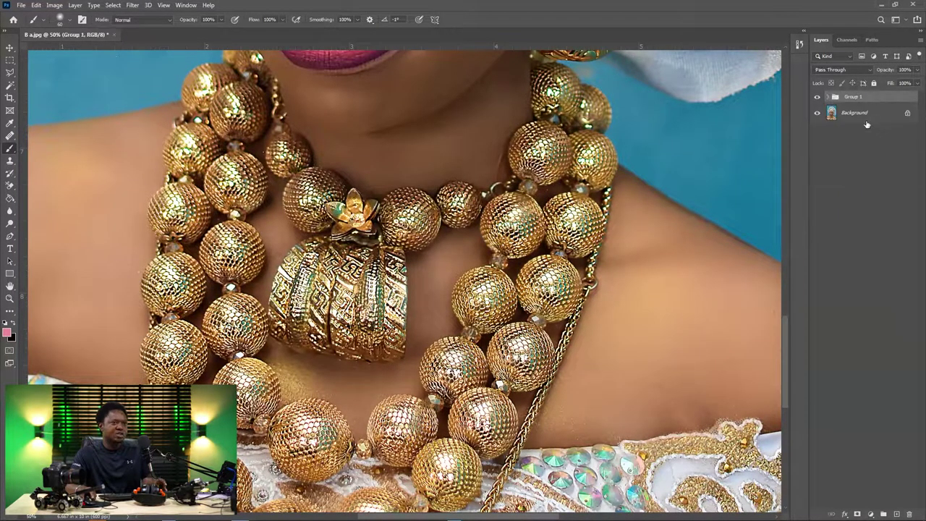
pyautogui.click(829, 97)
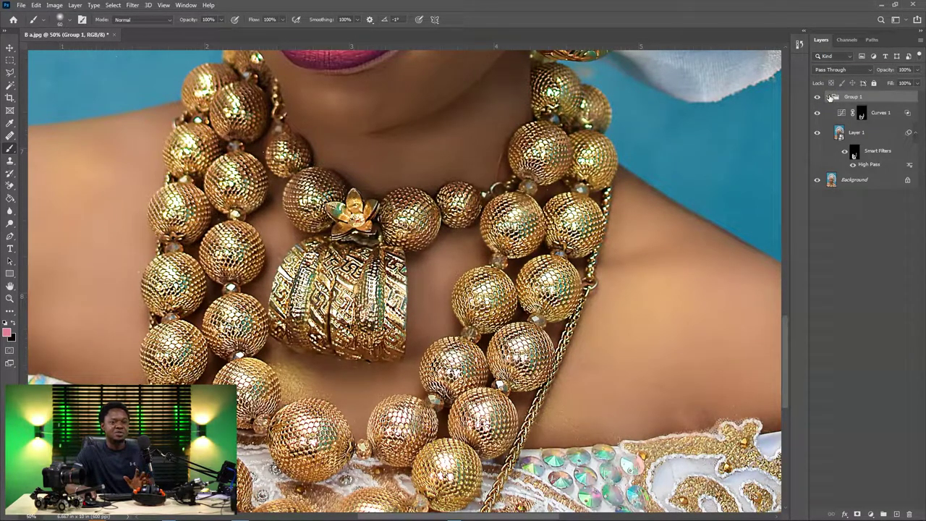
pyautogui.click(829, 97)
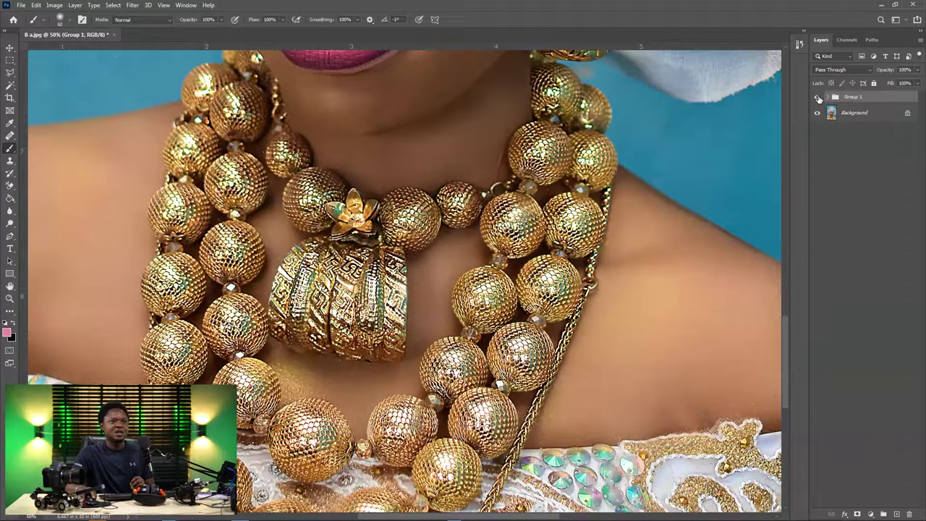
# Compare the original and enhanced jewelry, close up and across the portrait, by toggling the visibility of Group 1
pyautogui.click(817, 99)
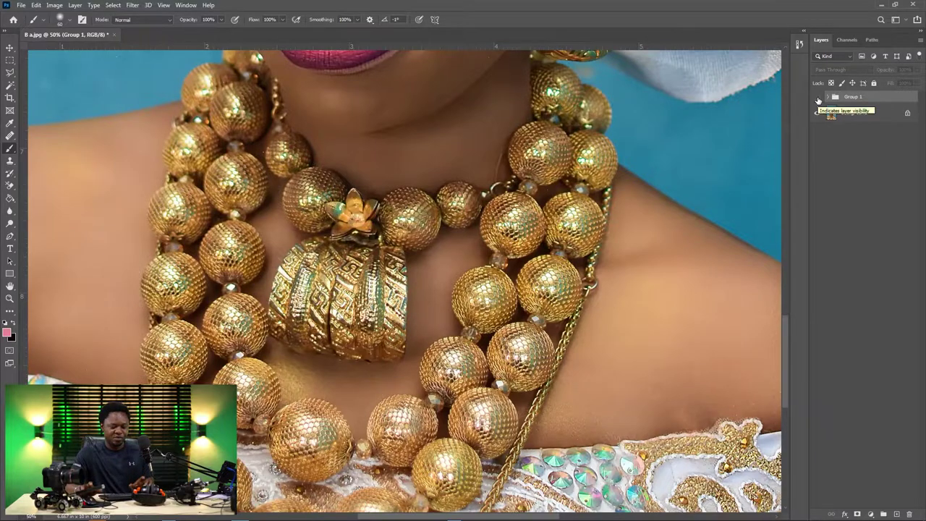
pyautogui.hotkey('ctrl', '-')
pyautogui.hotkey('ctrl', '-')
pyautogui.hotkey('ctrl', '-')
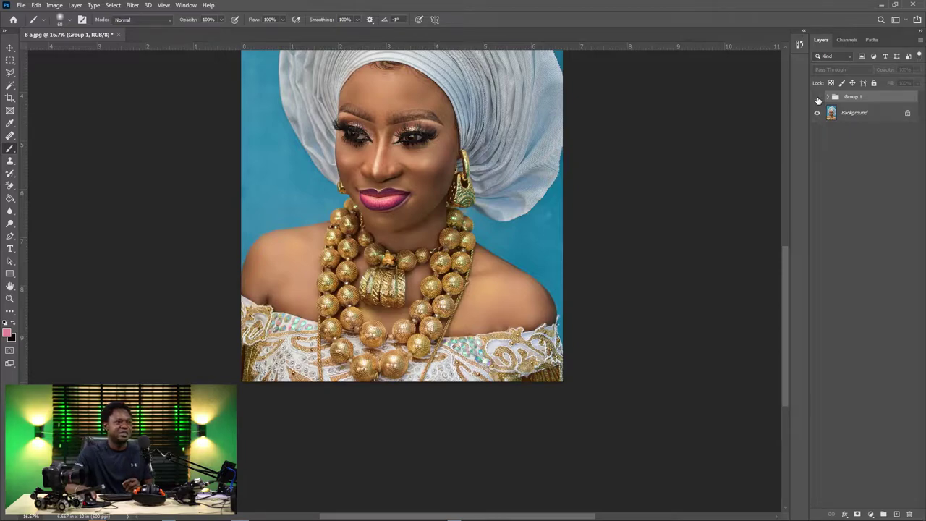
pyautogui.click(818, 99)
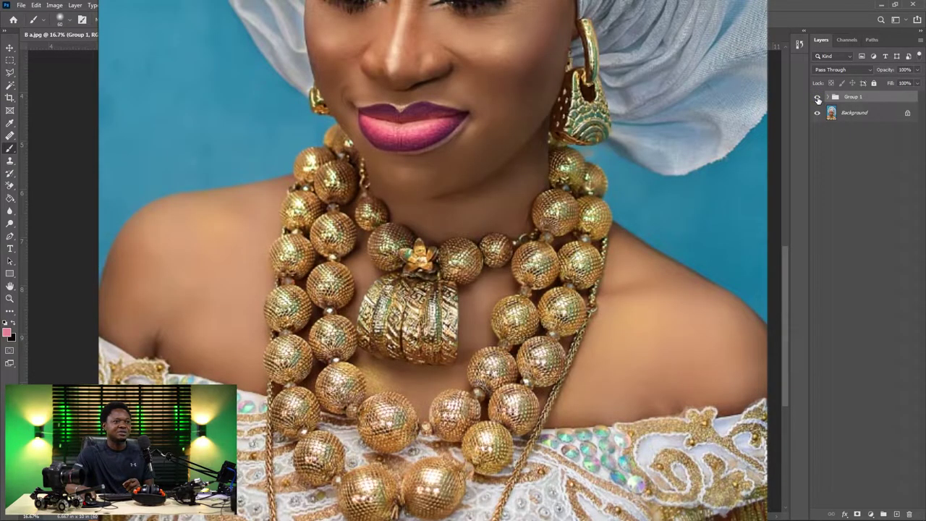
pyautogui.click(819, 99)
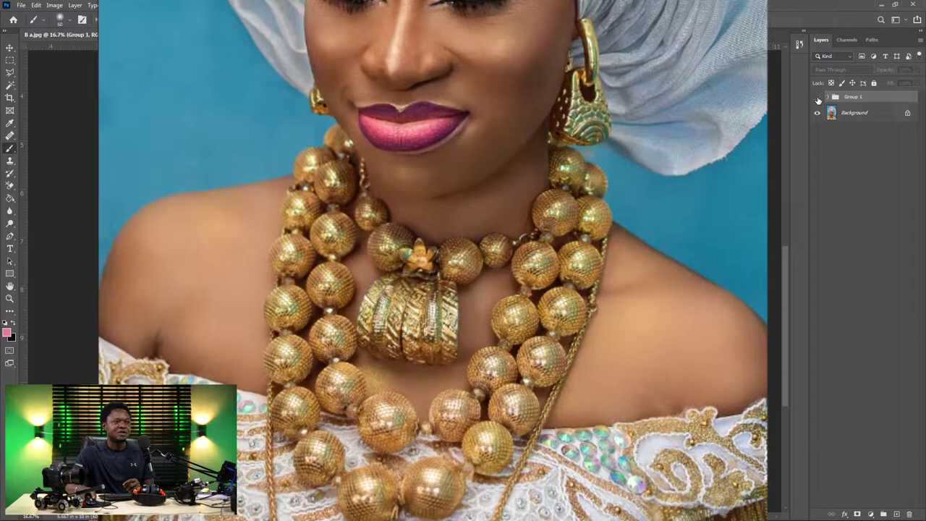
pyautogui.click(818, 98)
pyautogui.click(818, 98)
pyautogui.click(818, 98)
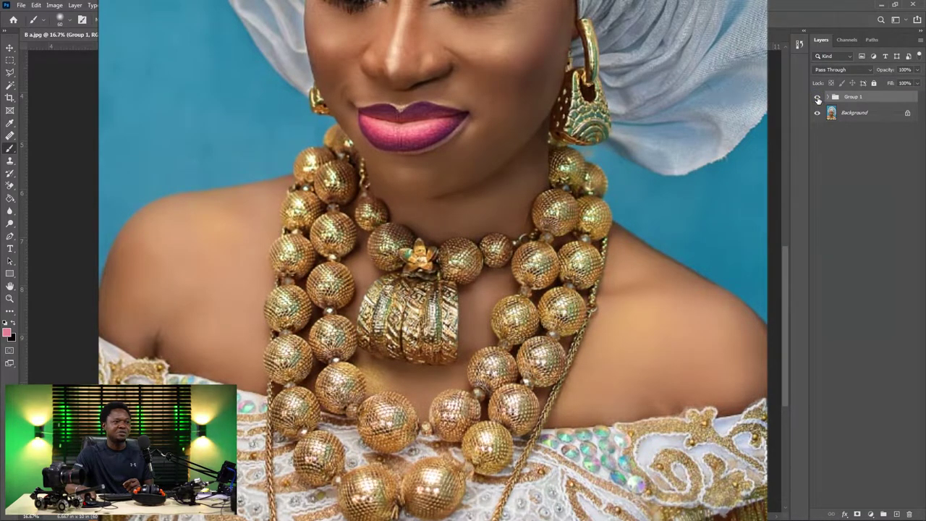